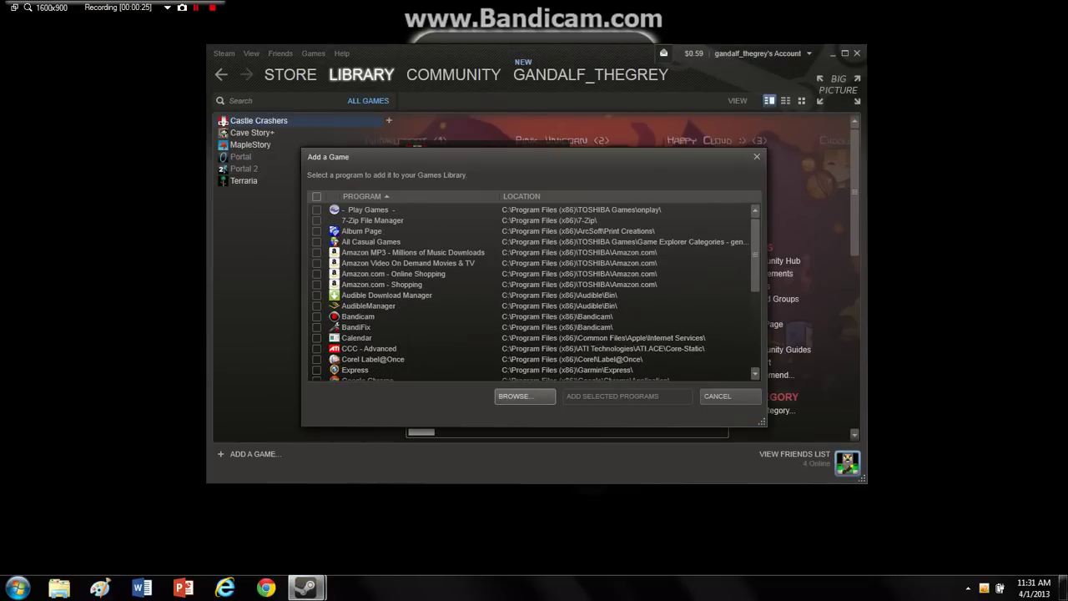
Add the Minecraft application from the Documents library to the games library as a non-Steam game
{"action": "left_click", "coordinate": [524, 396]}
{"action": "left_click", "coordinate": [47, 147]}
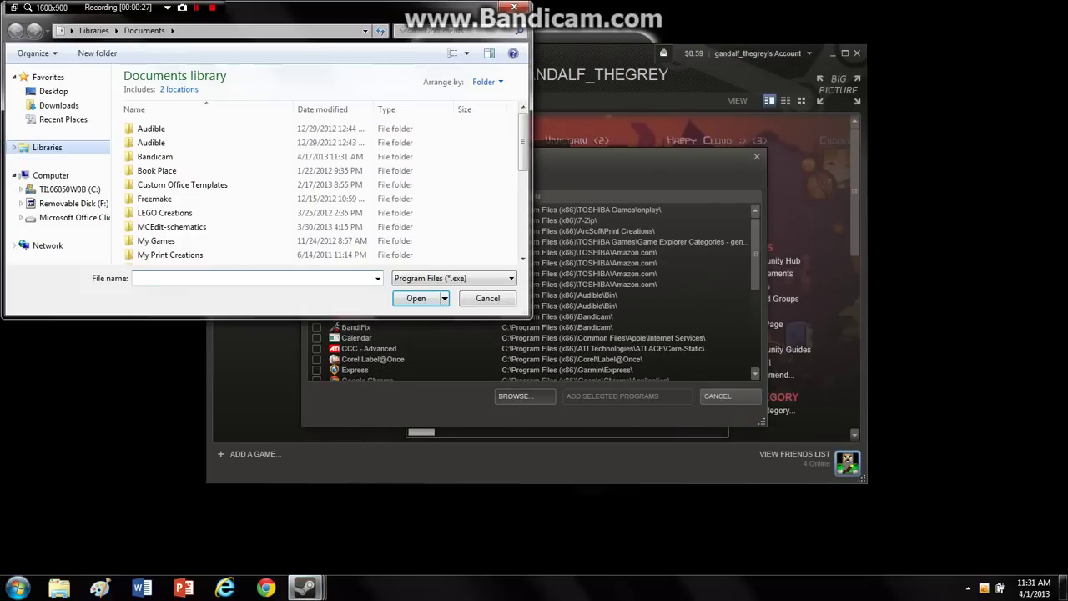
{"action": "double_click", "coordinate": [179, 123]}
{"action": "scroll", "coordinate": [251, 192], "scroll_direction": "down", "scroll_amount": 5}
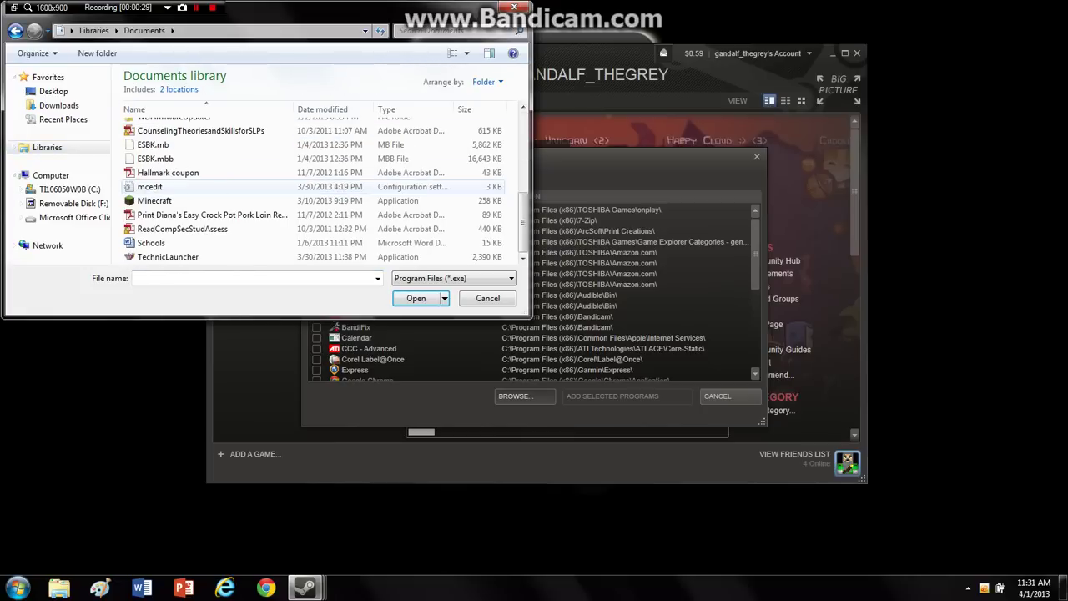
{"action": "double_click", "coordinate": [154, 201]}
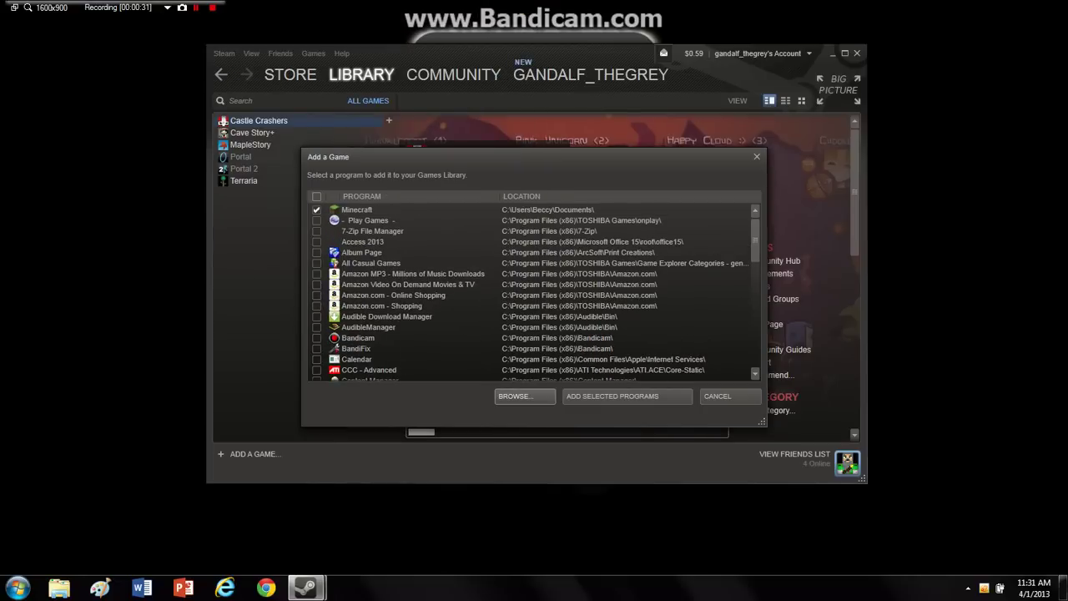
{"action": "left_click", "coordinate": [626, 396]}
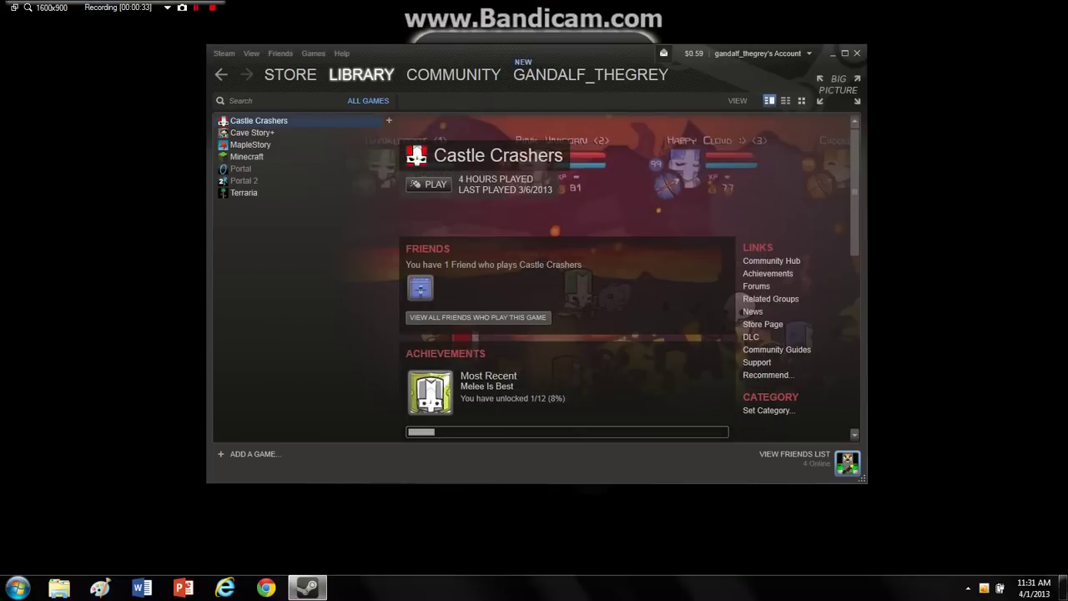
Test the Minecraft shortcut by launching it with the saved login and quitting from the game's title screen
{"action": "left_click", "coordinate": [246, 156]}
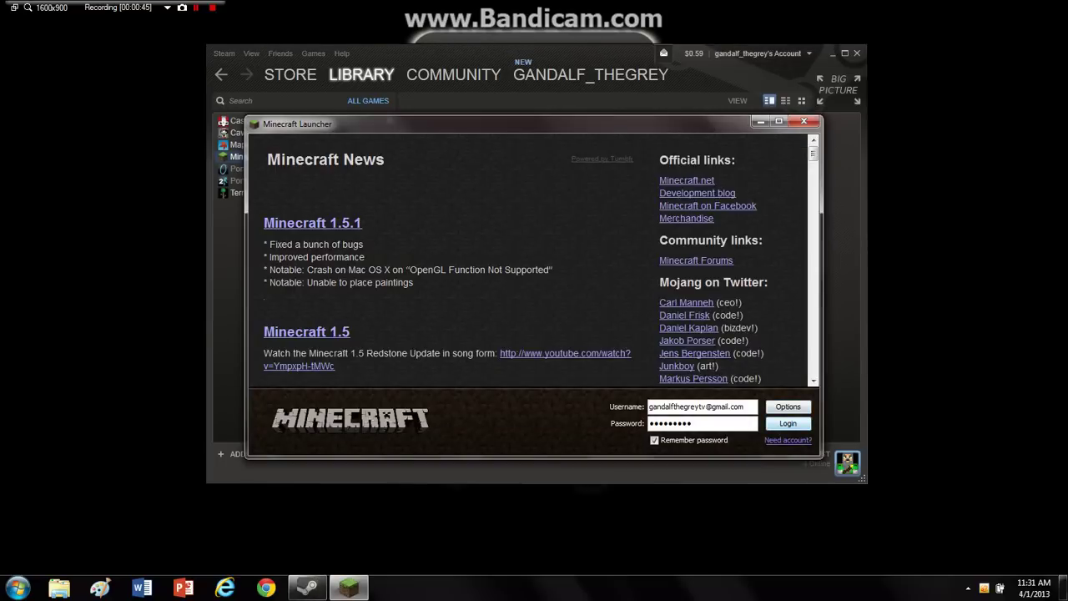
{"action": "key", "text": "Return"}
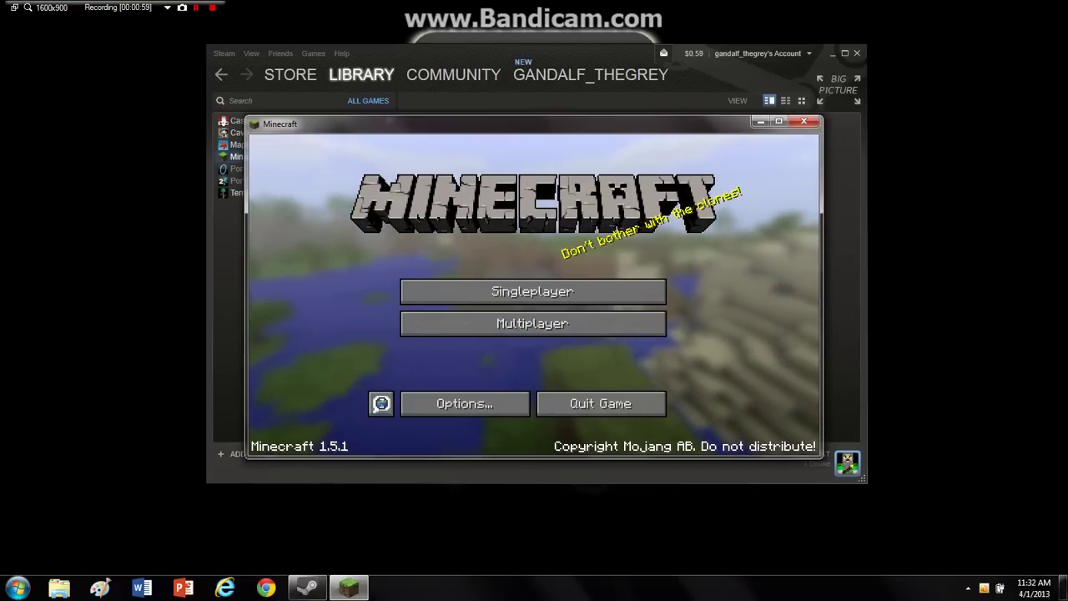
{"action": "left_click", "coordinate": [601, 403]}
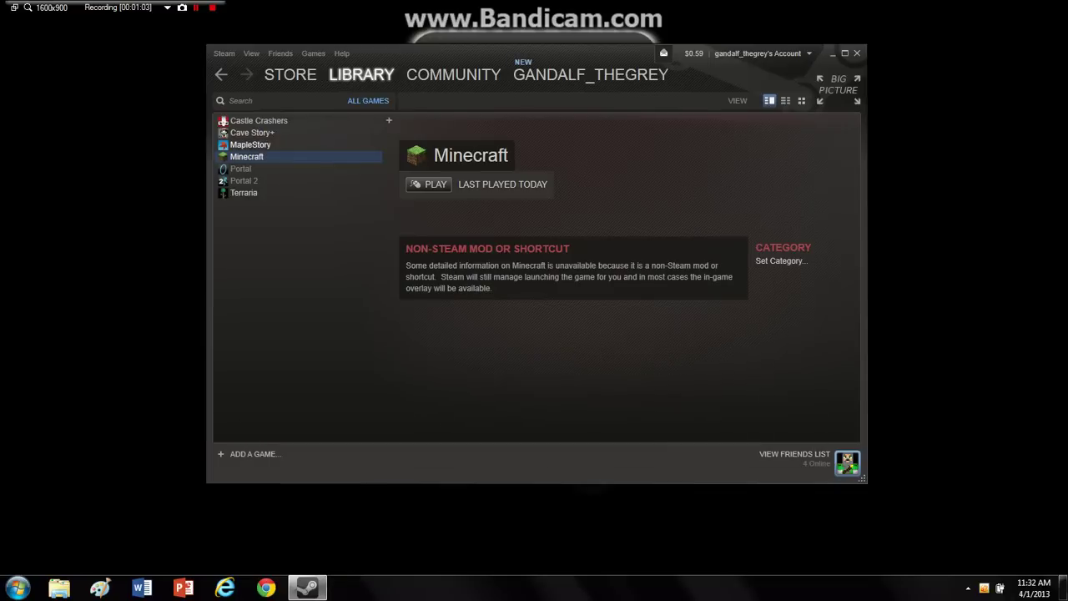
{"action": "left_click", "coordinate": [250, 145]}
{"action": "left_click", "coordinate": [247, 156]}
{"action": "left_click", "coordinate": [250, 145]}
{"action": "left_click", "coordinate": [247, 156]}
{"action": "left_click", "coordinate": [244, 193]}
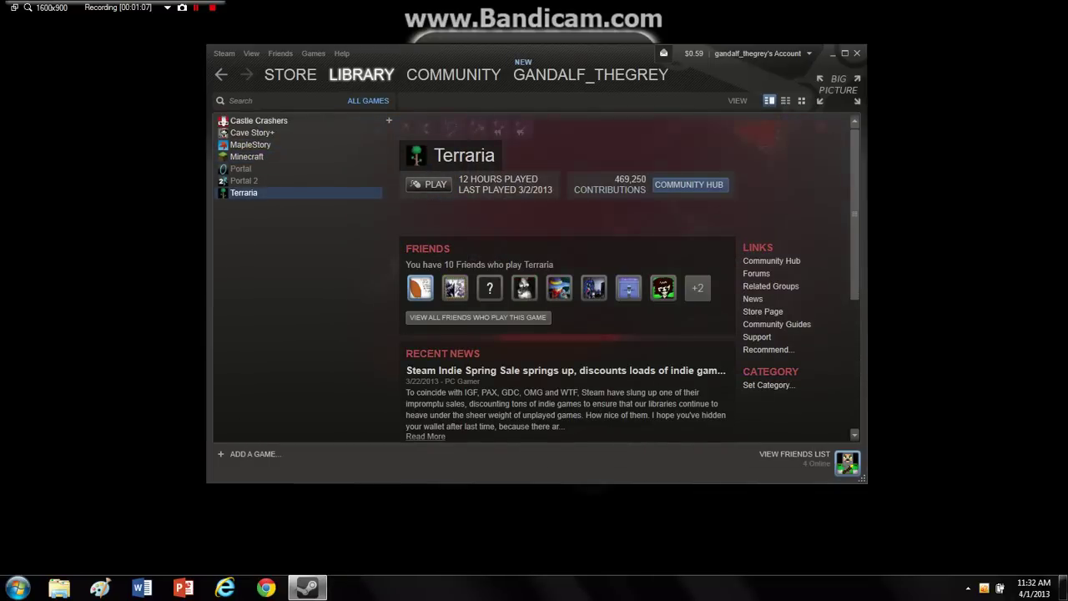
{"action": "left_click", "coordinate": [259, 120]}
{"action": "left_click", "coordinate": [250, 144]}
{"action": "left_click", "coordinate": [247, 156]}
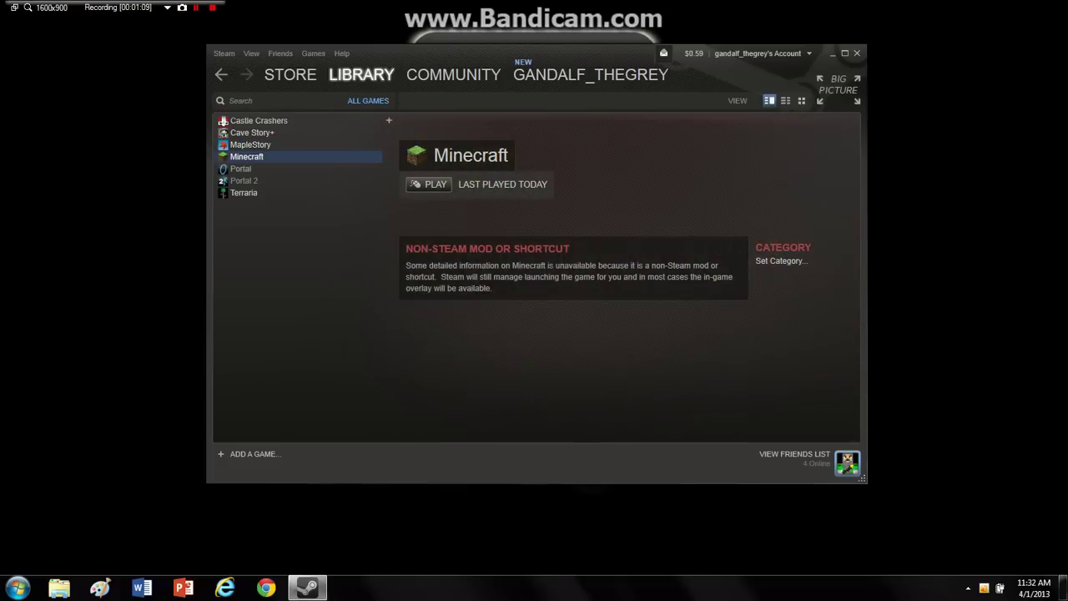
Start adding another non-Steam game and browse to the C: drive for its program file
{"action": "left_click", "coordinate": [250, 453]}
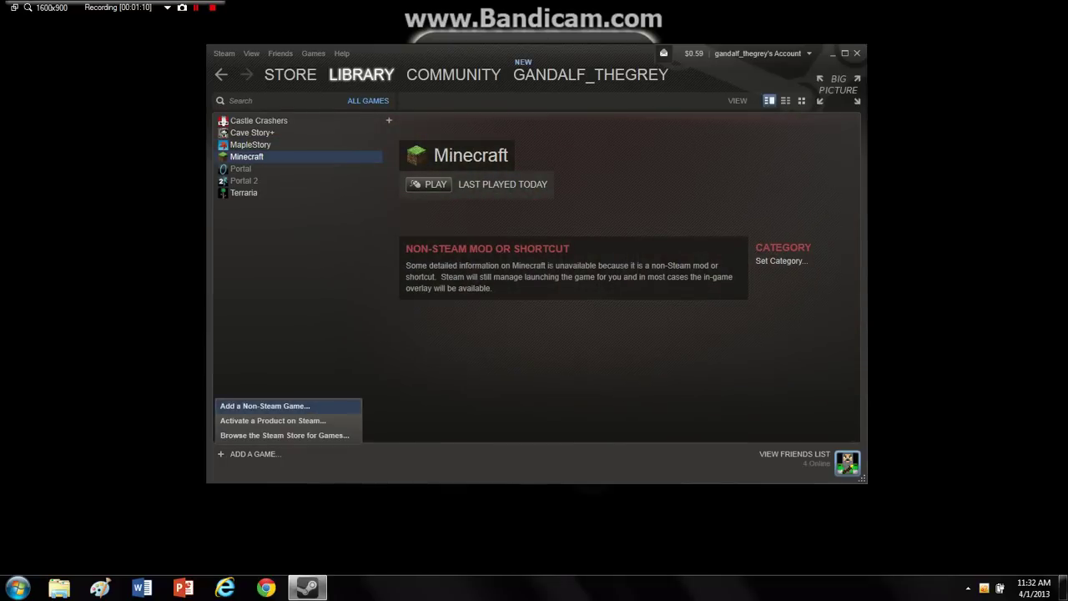
{"action": "left_click", "coordinate": [265, 406]}
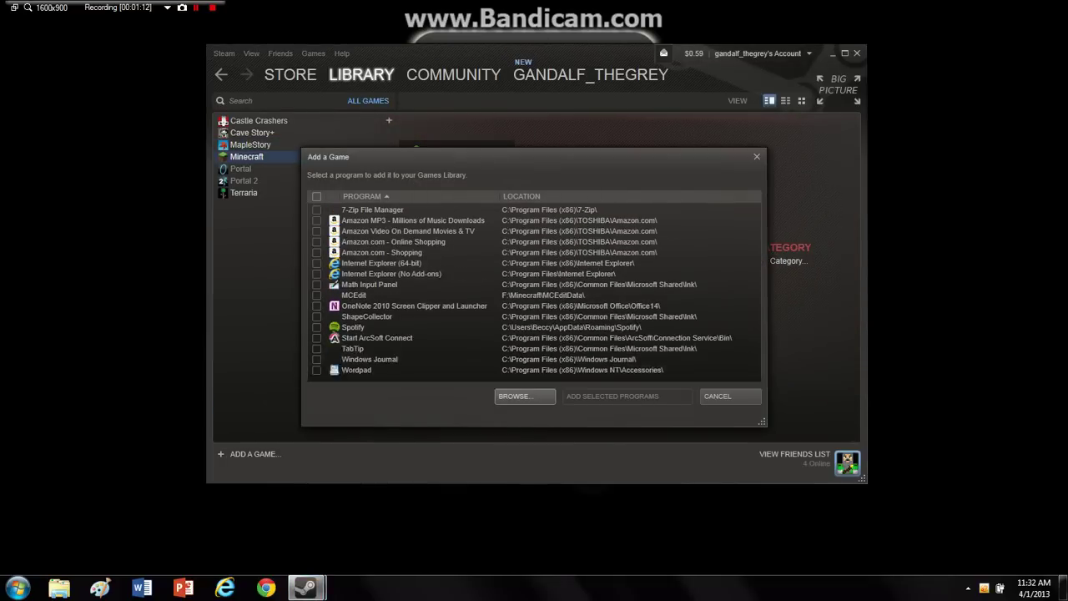
{"action": "left_click", "coordinate": [517, 395]}
{"action": "left_click", "coordinate": [69, 217]}
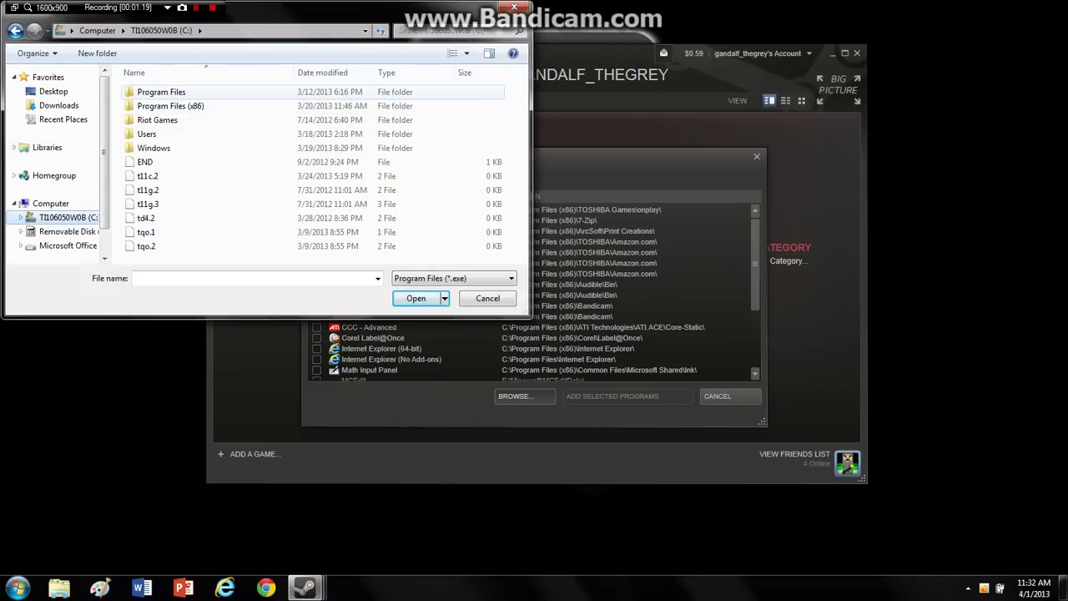
{"action": "left_click", "coordinate": [167, 92]}
{"action": "left_click", "coordinate": [170, 106]}
{"action": "left_click", "coordinate": [167, 92]}
{"action": "left_click", "coordinate": [170, 106]}
{"action": "left_click", "coordinate": [167, 92]}
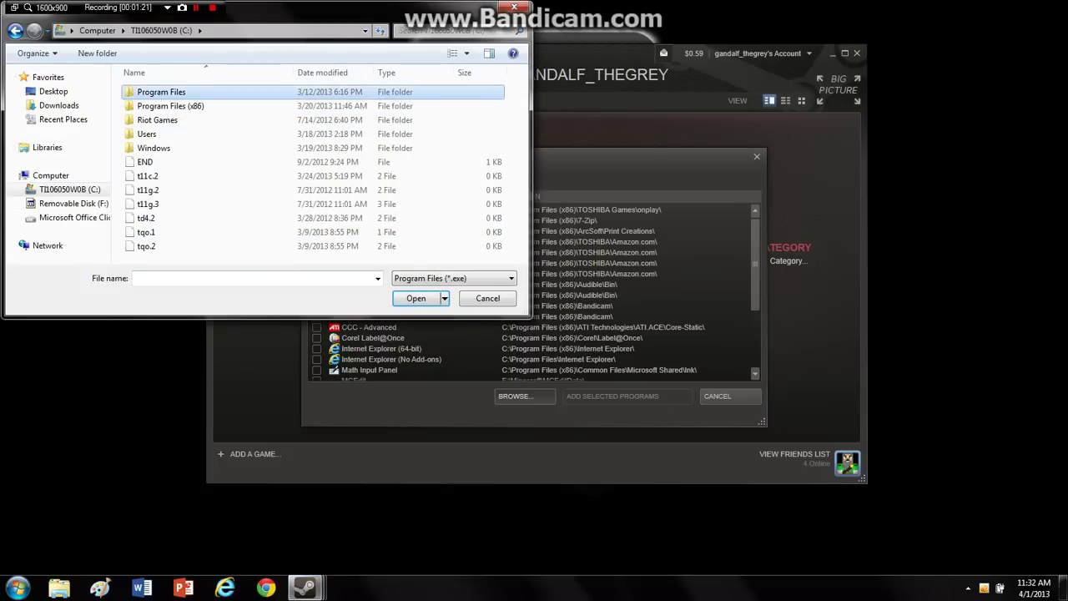
{"action": "left_click", "coordinate": [170, 106]}
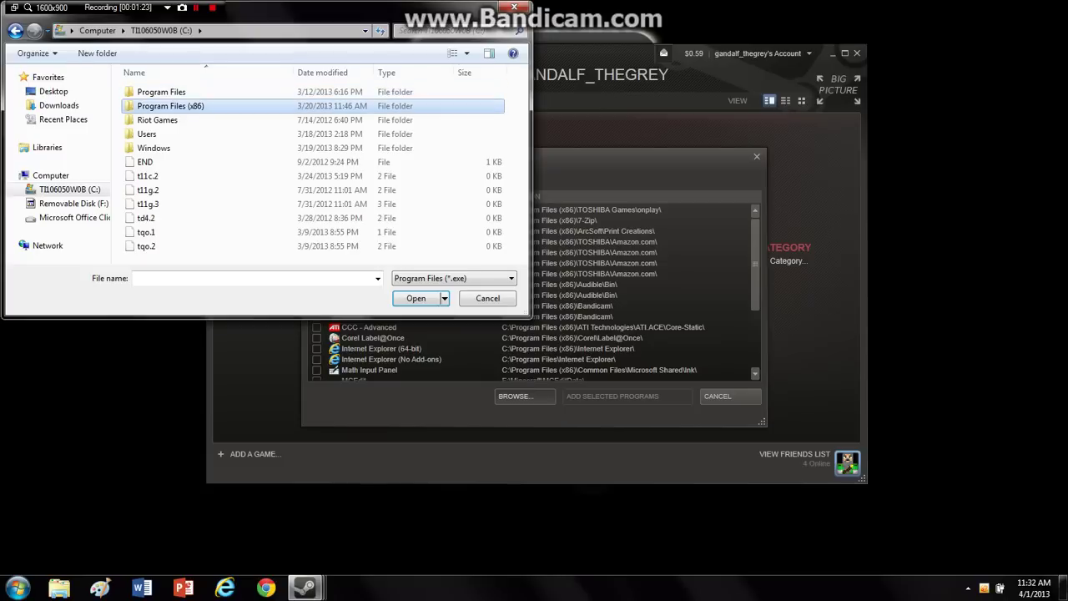
{"action": "left_click", "coordinate": [167, 92]}
{"action": "left_click", "coordinate": [170, 106]}
{"action": "left_click", "coordinate": [167, 92]}
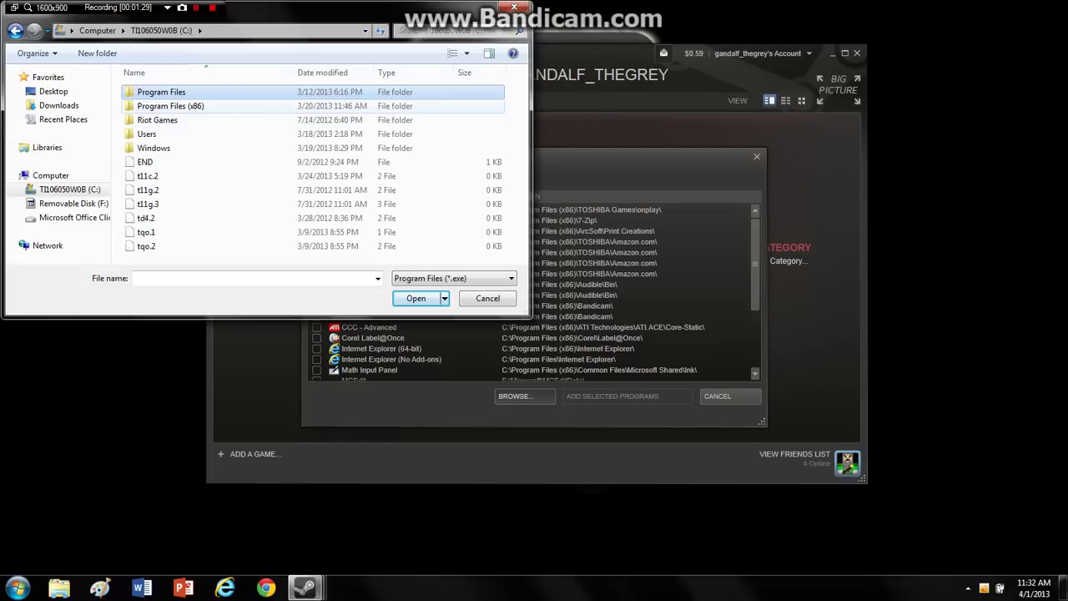
{"action": "left_click", "coordinate": [170, 106]}
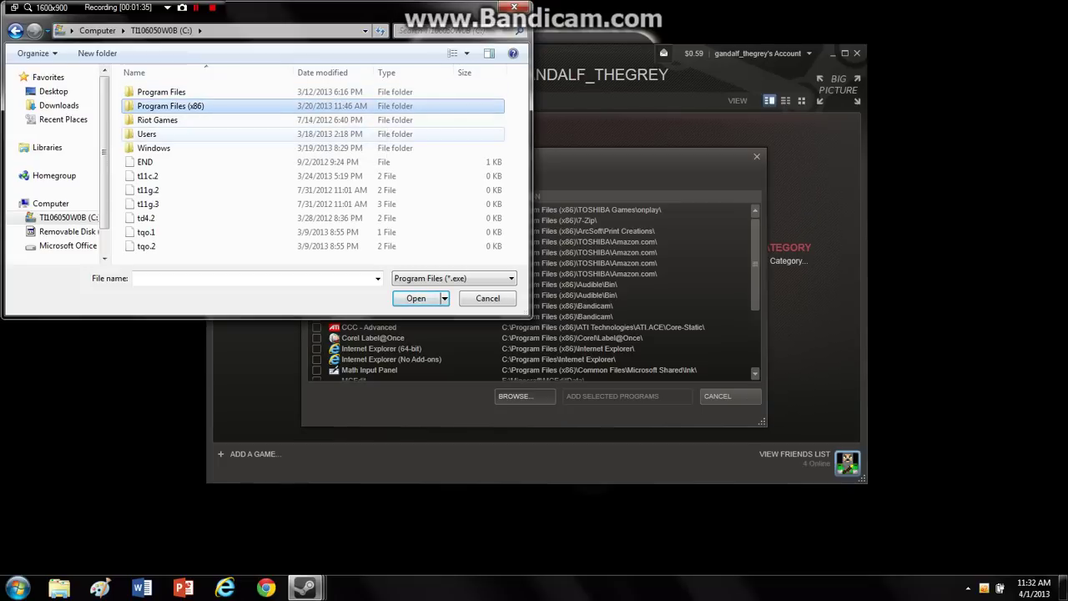
{"action": "left_click", "coordinate": [161, 92]}
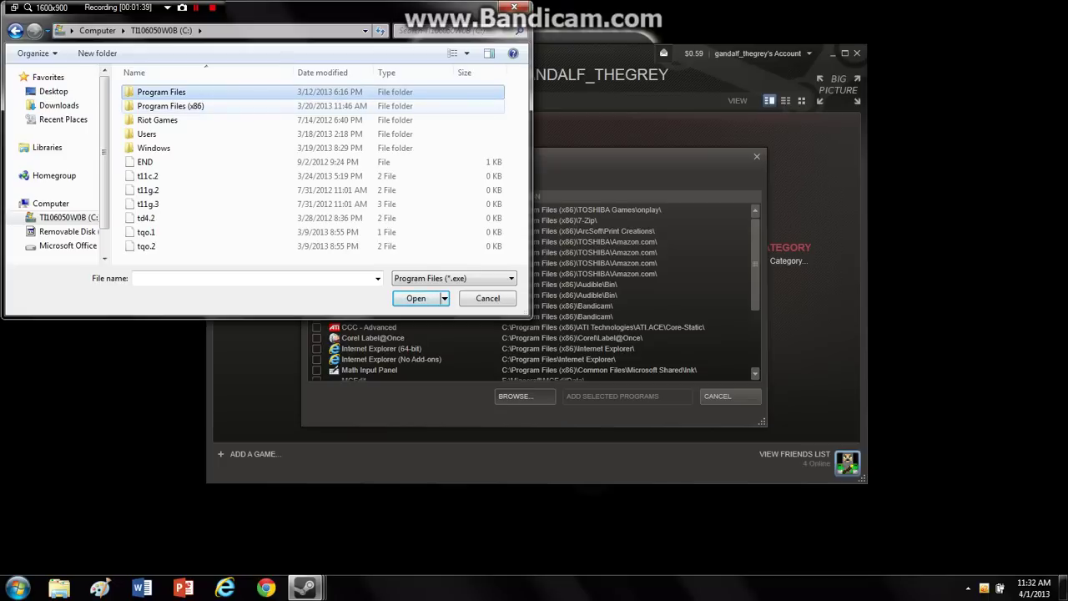
{"action": "left_click", "coordinate": [170, 106]}
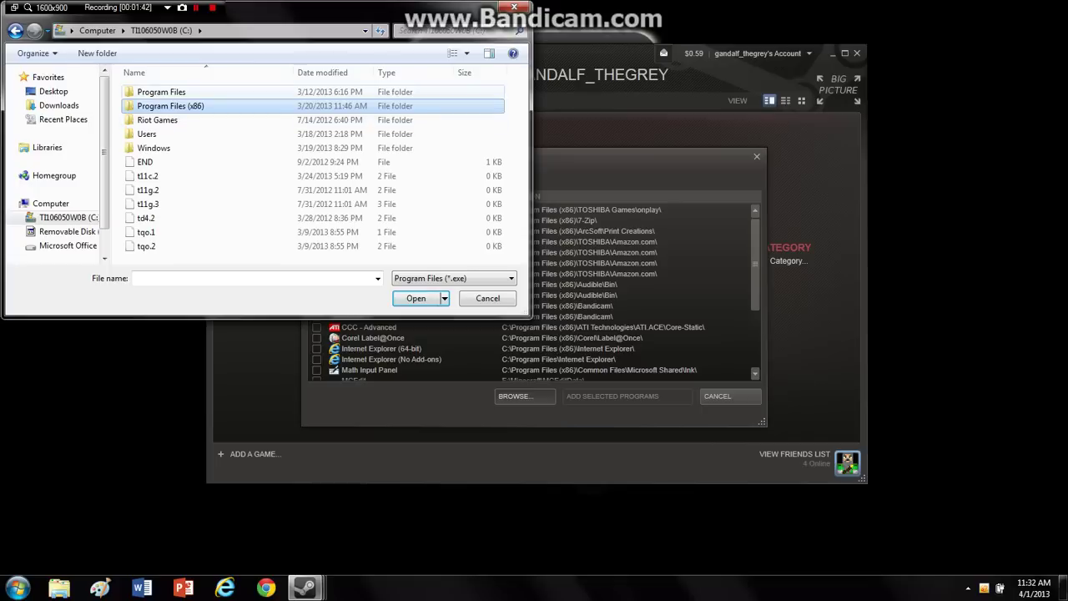
{"action": "left_click", "coordinate": [161, 92]}
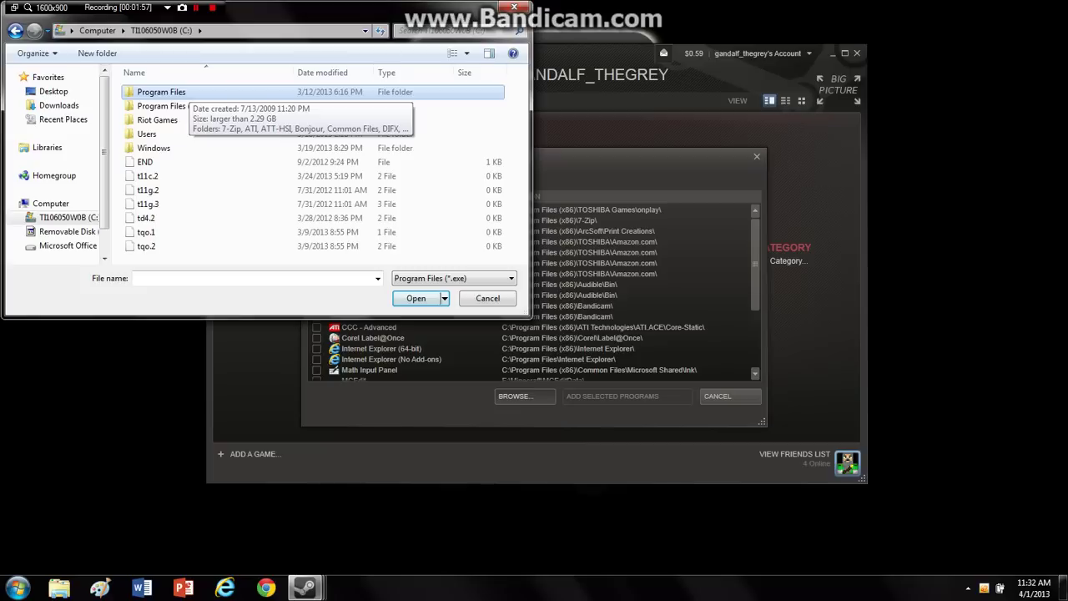
Navigate to the folder Program Files\Java\jre7\bin on the C: drive
{"action": "double_click", "coordinate": [162, 92]}
{"action": "scroll", "coordinate": [250, 144], "scroll_direction": "down", "scroll_amount": 3}
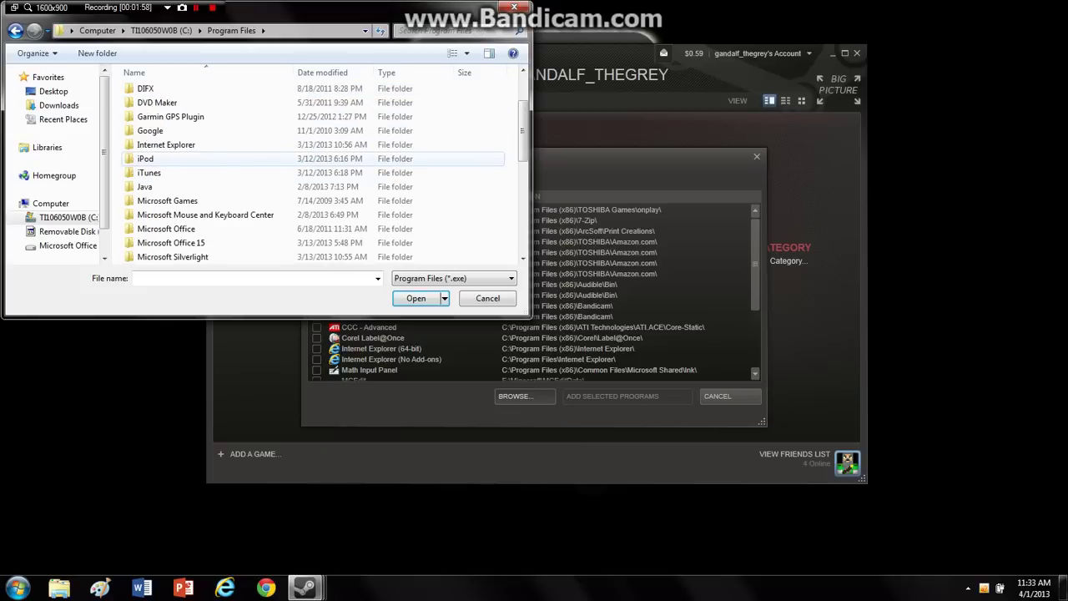
{"action": "double_click", "coordinate": [144, 145]}
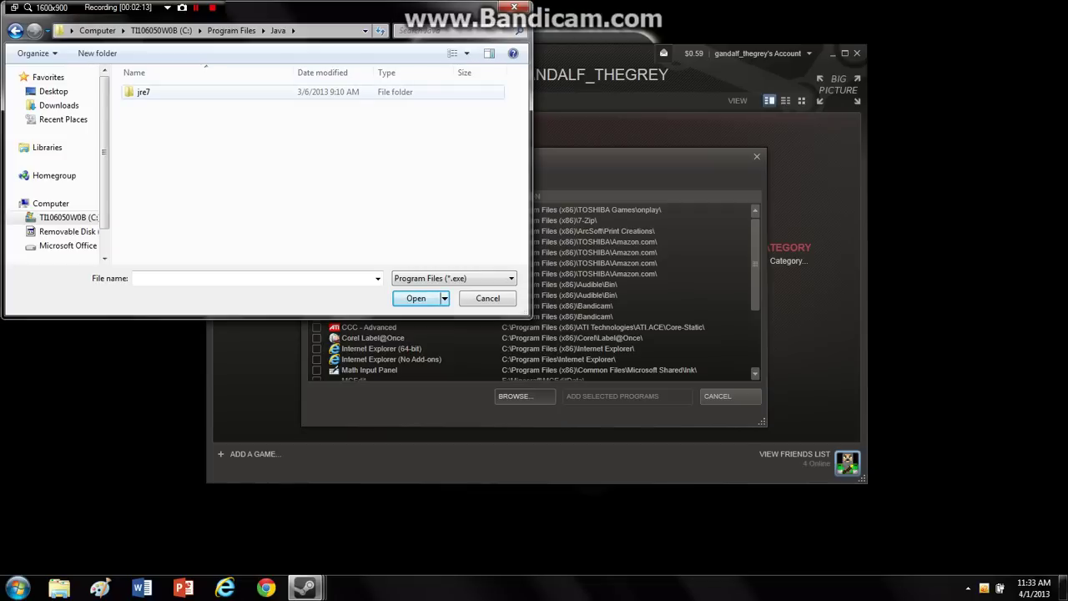
{"action": "double_click", "coordinate": [144, 92]}
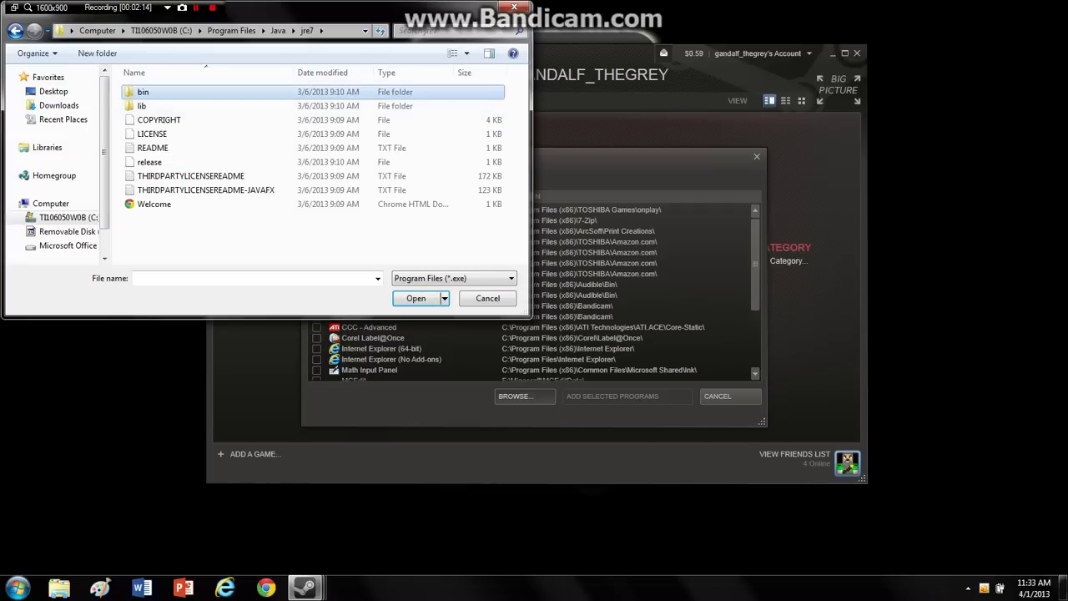
{"action": "double_click", "coordinate": [138, 92]}
Choose the javaw application from the bin folder and add it to the games library
{"action": "scroll", "coordinate": [250, 175], "scroll_direction": "down", "scroll_amount": 5}
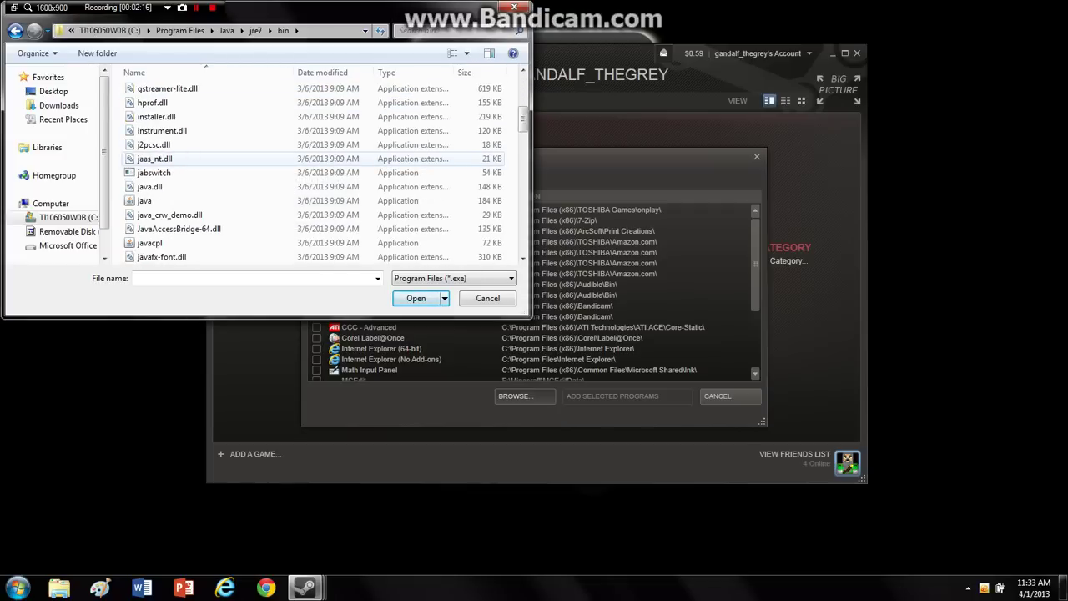
{"action": "scroll", "coordinate": [150, 205], "scroll_direction": "down", "scroll_amount": 2}
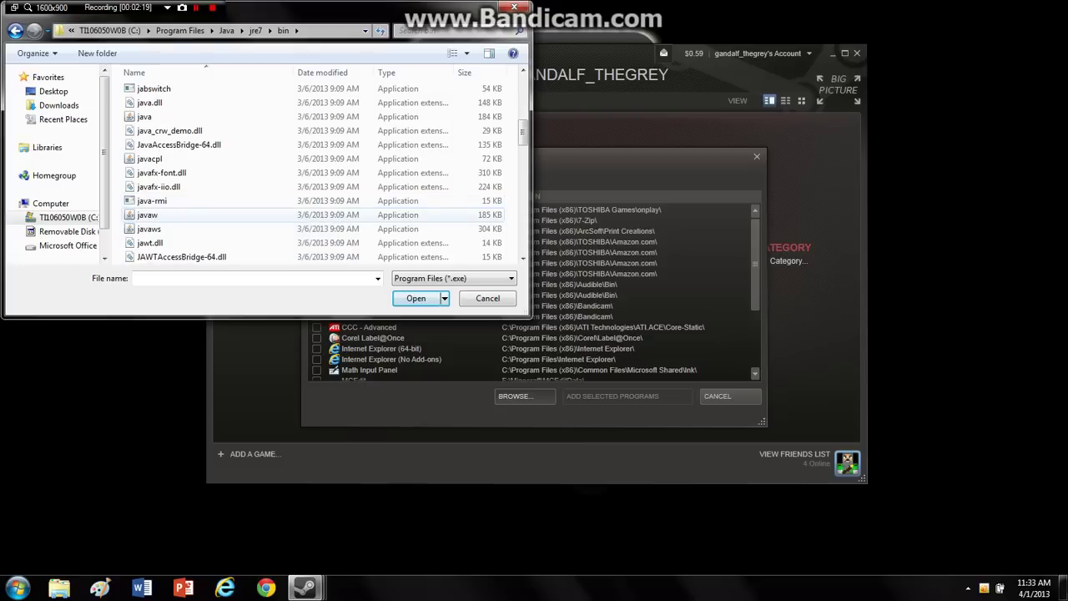
{"action": "left_click", "coordinate": [163, 215]}
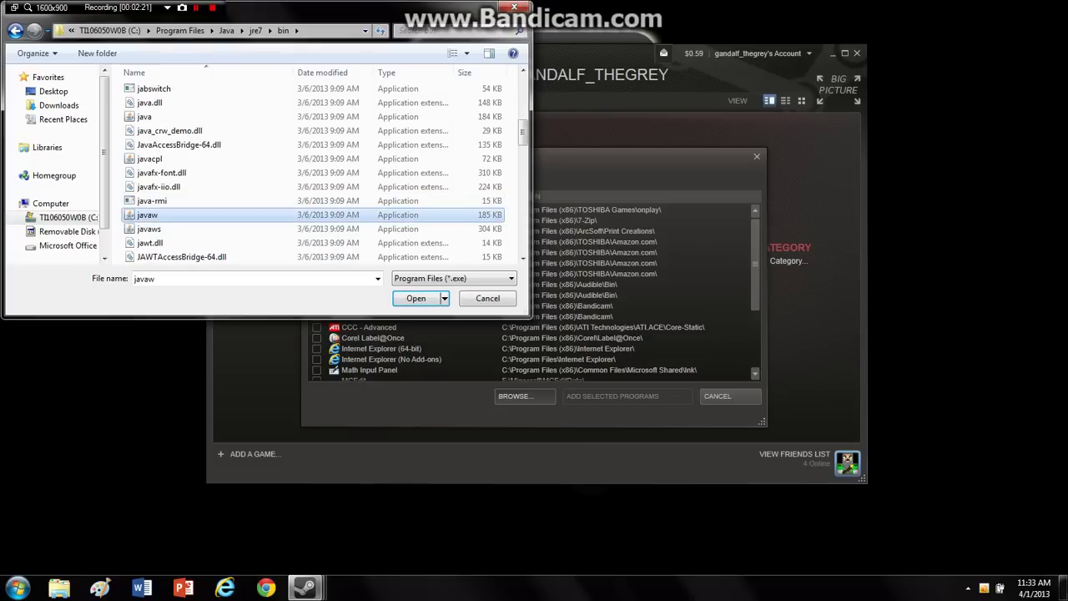
{"action": "key", "text": "Return"}
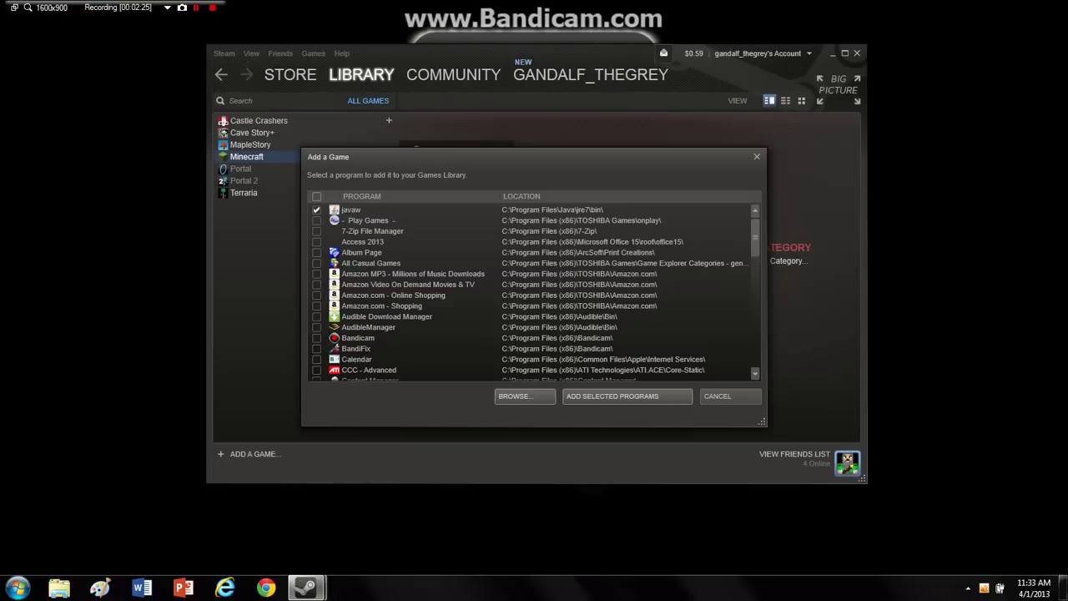
{"action": "key", "text": "Return"}
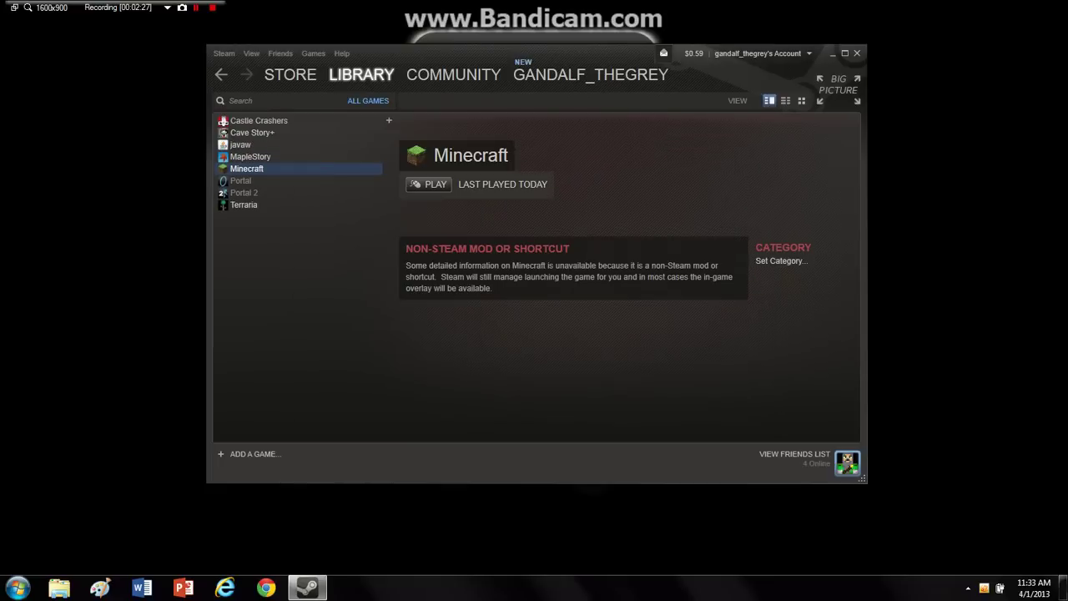
{"action": "left_click", "coordinate": [241, 144]}
{"action": "left_click", "coordinate": [247, 169]}
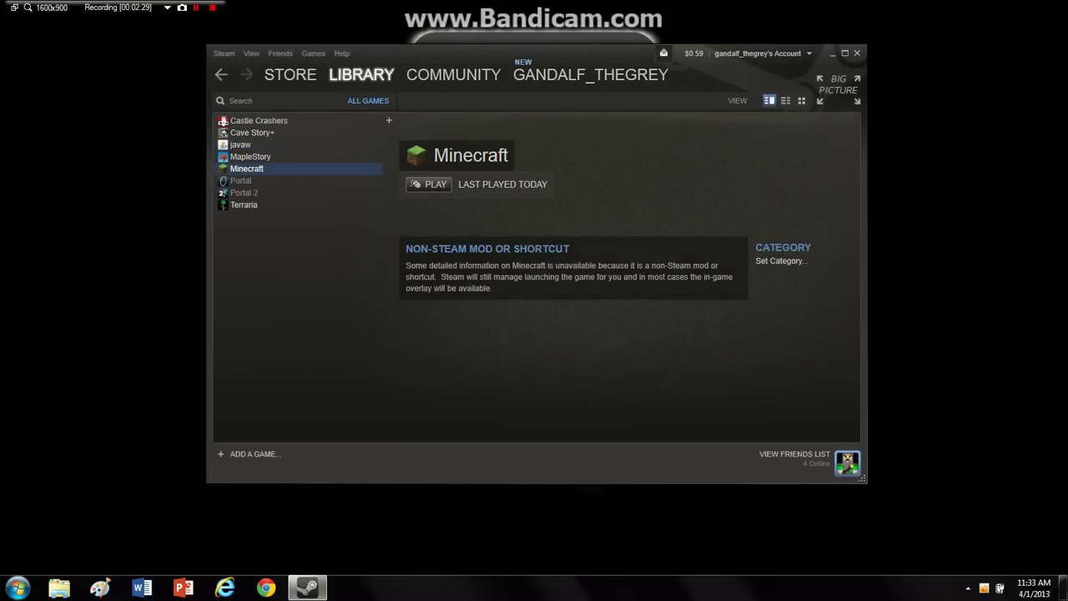
{"action": "left_click", "coordinate": [241, 145]}
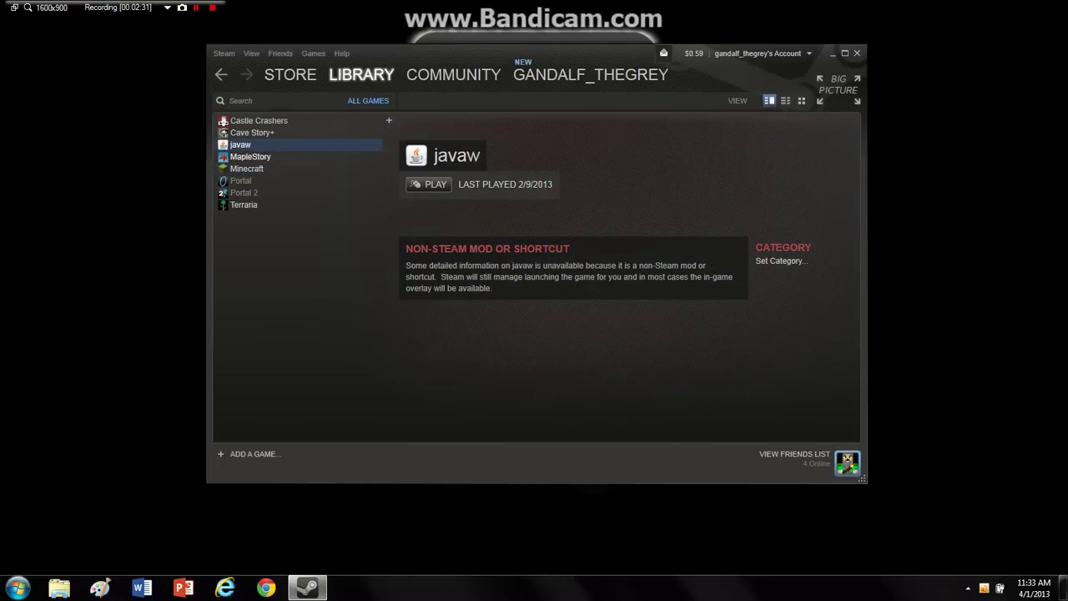
{"action": "left_click", "coordinate": [247, 169]}
{"action": "left_click", "coordinate": [241, 144]}
Inspect the target path in the javaw shortcut's properties
{"action": "right_click", "coordinate": [238, 145]}
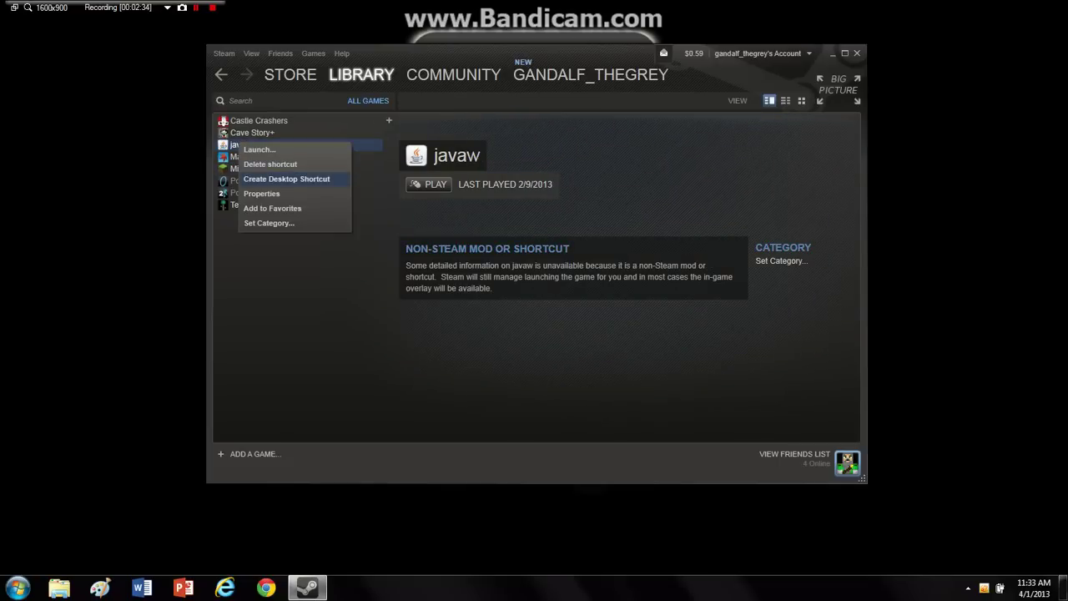
{"action": "left_click", "coordinate": [259, 205]}
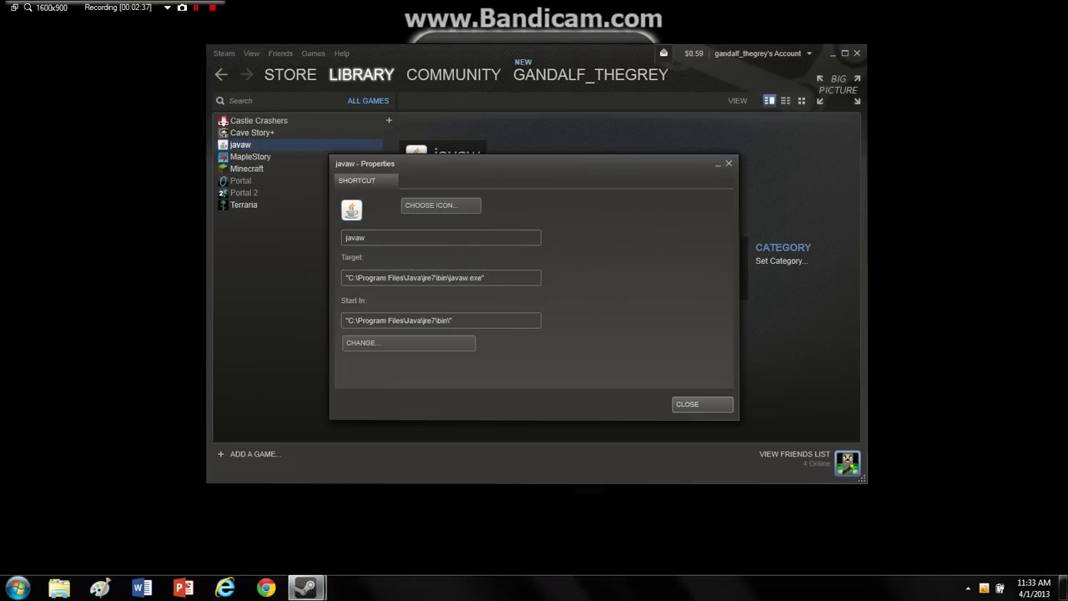
{"action": "left_click", "coordinate": [485, 277]}
Copy the full target path from the Minecraft shortcut's properties and close the properties
{"action": "right_click", "coordinate": [262, 169]}
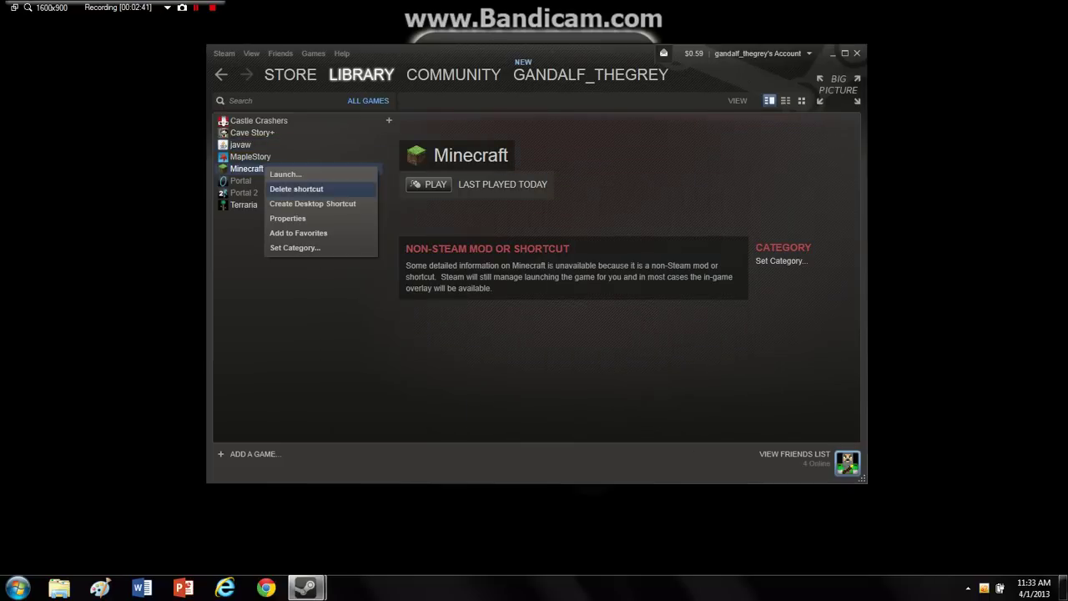
{"action": "left_click", "coordinate": [287, 218]}
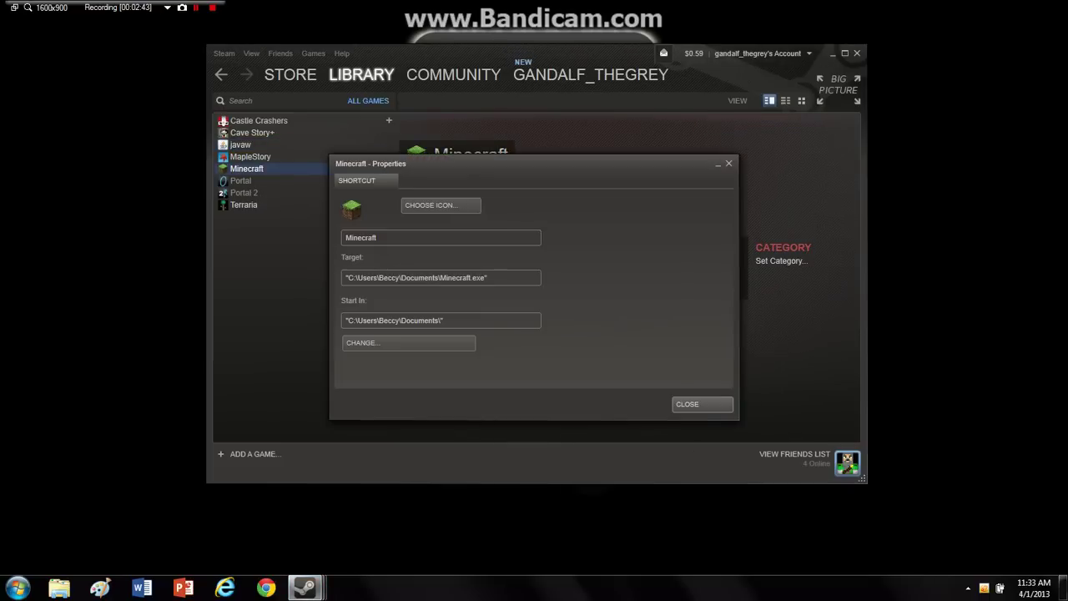
{"action": "left_click_drag", "start_coordinate": [491, 277], "coordinate": [345, 277]}
{"action": "right_click", "coordinate": [373, 279]}
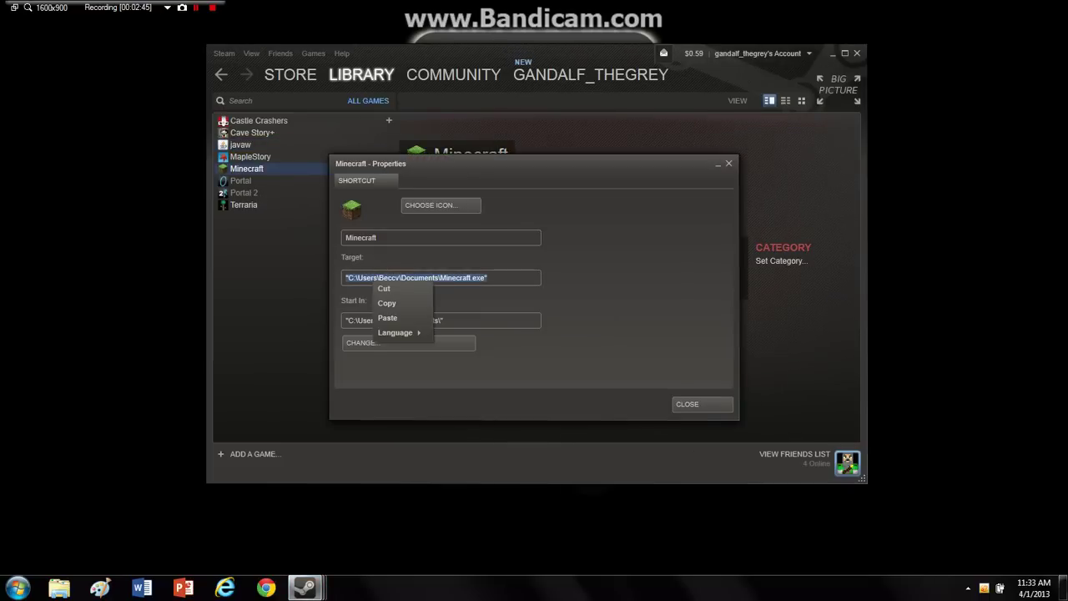
{"action": "left_click", "coordinate": [399, 304]}
{"action": "left_click", "coordinate": [702, 404]}
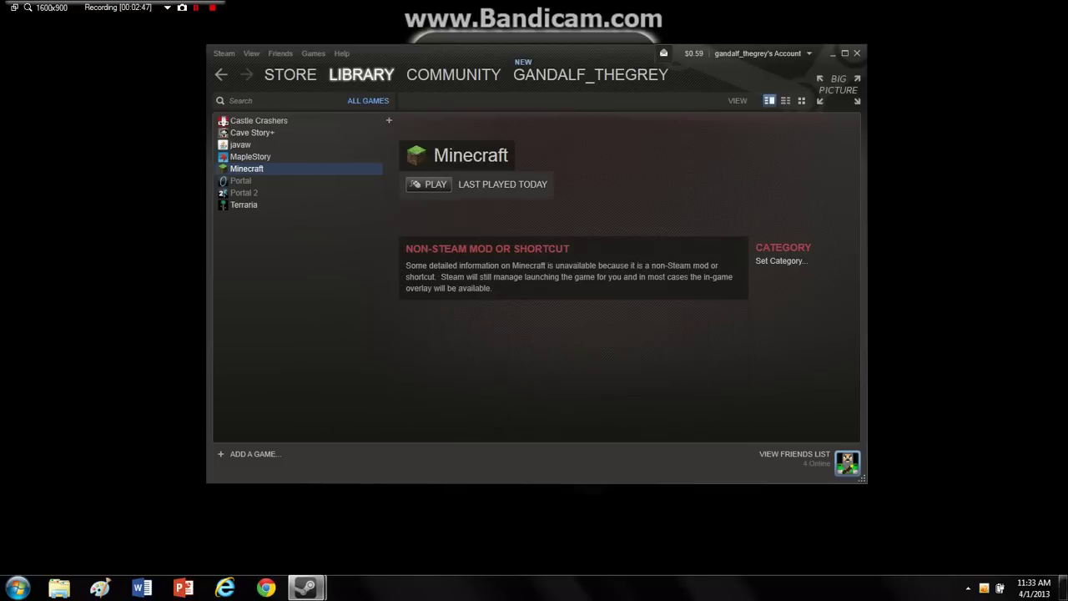
Open the properties of the javaw shortcut in the games library
{"action": "left_click", "coordinate": [241, 144]}
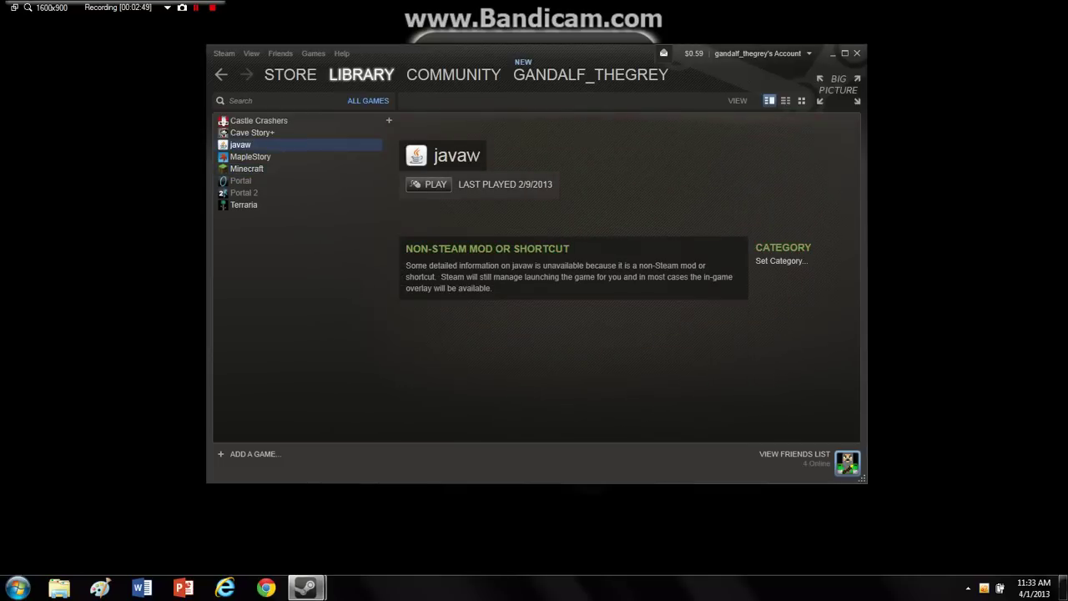
{"action": "left_click", "coordinate": [307, 587]}
{"action": "left_click", "coordinate": [380, 510]}
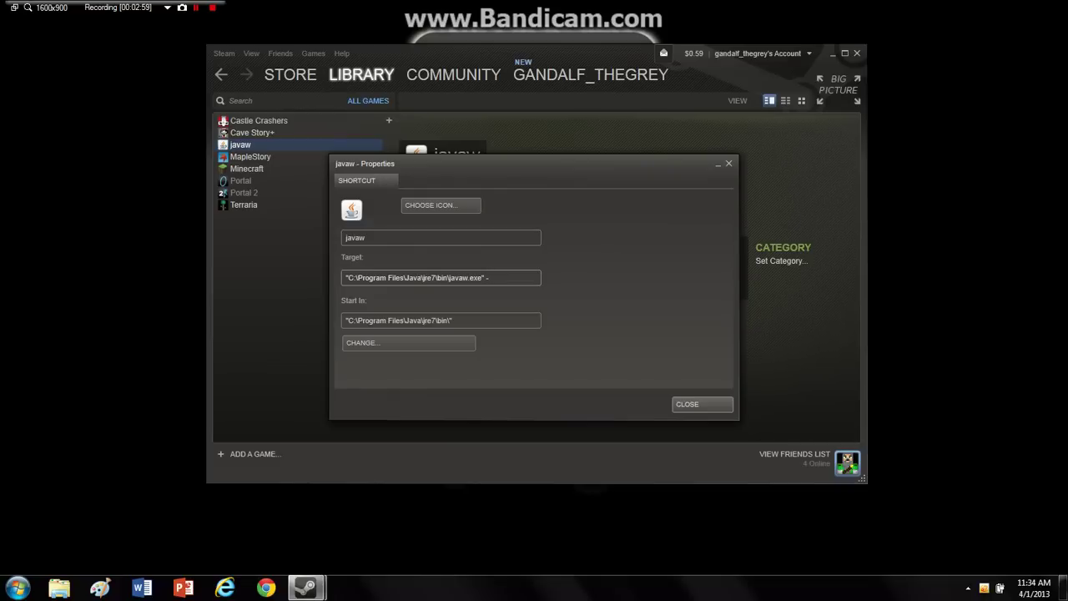
Append -jar and the copied Minecraft.exe path to the javaw shortcut's target, and check the start of the line
{"action": "type", "text": "jar"}
{"action": "right_click", "coordinate": [512, 278]}
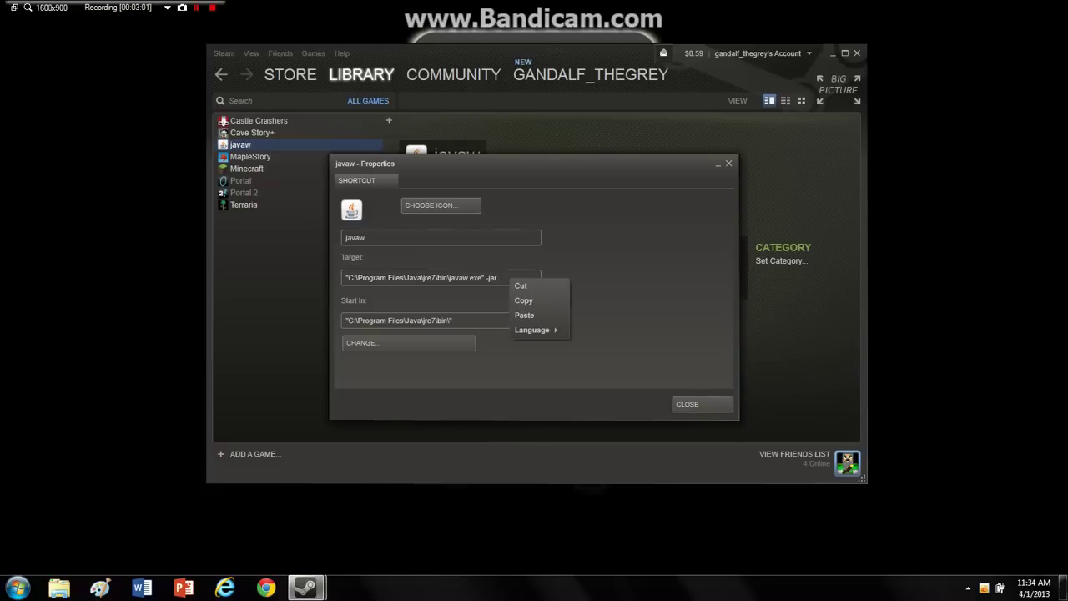
{"action": "left_click", "coordinate": [534, 314]}
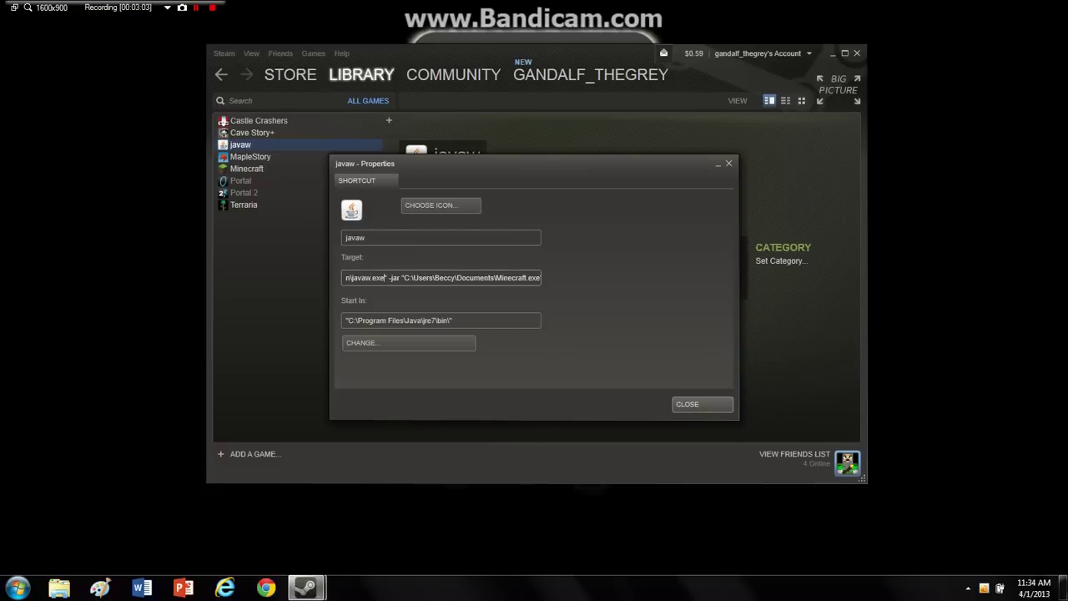
{"action": "key", "text": "Left"}
{"action": "key", "text": "Left"}
{"action": "key", "text": "Left"}
{"action": "key", "text": "Left"}
{"action": "key", "text": "Left"}
{"action": "key", "text": "Left"}
{"action": "key", "text": "Left"}
{"action": "key", "text": "Left"}
{"action": "key", "text": "Left"}
{"action": "key", "text": "Left"}
{"action": "key", "text": "Left"}
{"action": "key", "text": "Left"}
{"action": "key", "text": "Left"}
{"action": "key", "text": "Left"}
{"action": "key", "text": "Left"}
{"action": "key", "text": "Left"}
{"action": "key", "text": "Left"}
{"action": "key", "text": "Left"}
{"action": "key", "text": "Left"}
{"action": "key", "text": "Left"}
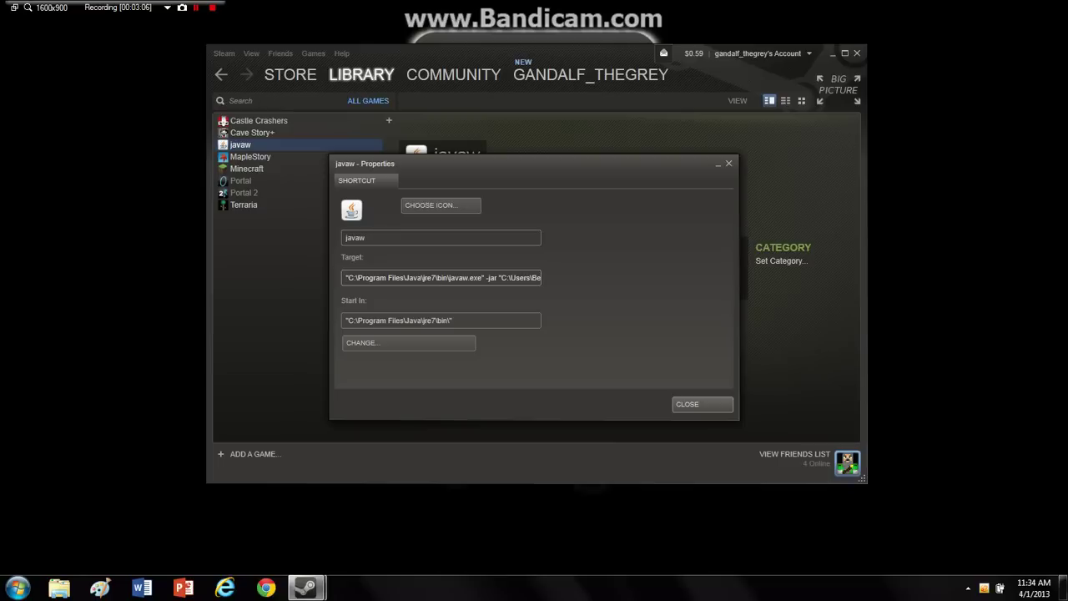
Replace the shortcut's name javaw with Minecraft
{"action": "left_click", "coordinate": [366, 238]}
{"action": "left_click_drag", "start_coordinate": [365, 238], "coordinate": [345, 238]}
{"action": "type", "text": "Minecraft"}
Set the javaw shortcut's icon from Minecraft.exe in the F:\Minecraft folder
{"action": "left_click", "coordinate": [440, 205]}
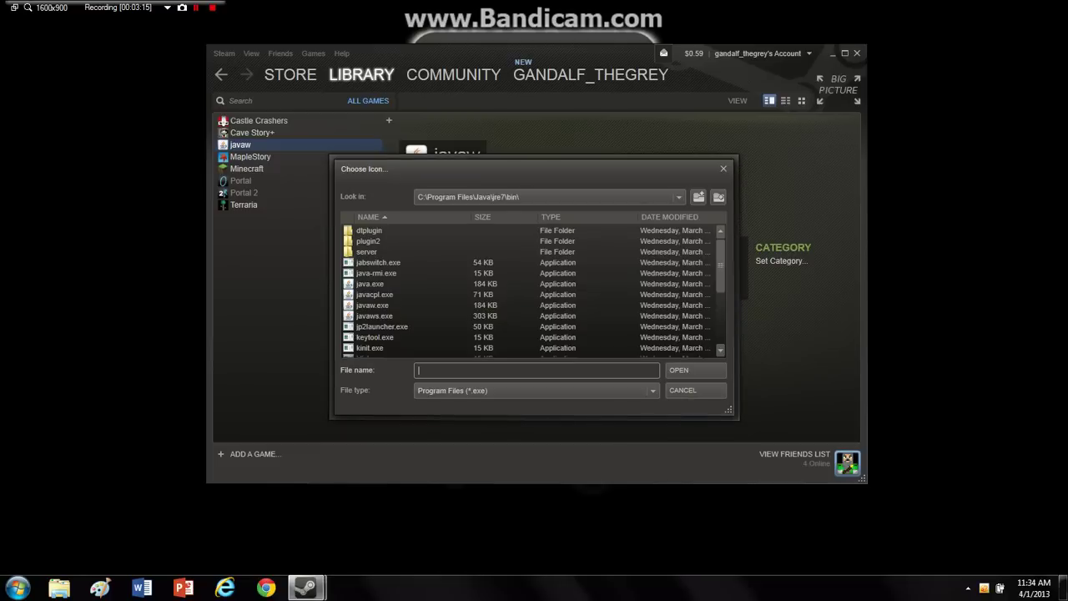
{"action": "left_click", "coordinate": [550, 197]}
{"action": "scroll", "coordinate": [547, 257], "scroll_direction": "down", "scroll_amount": 2}
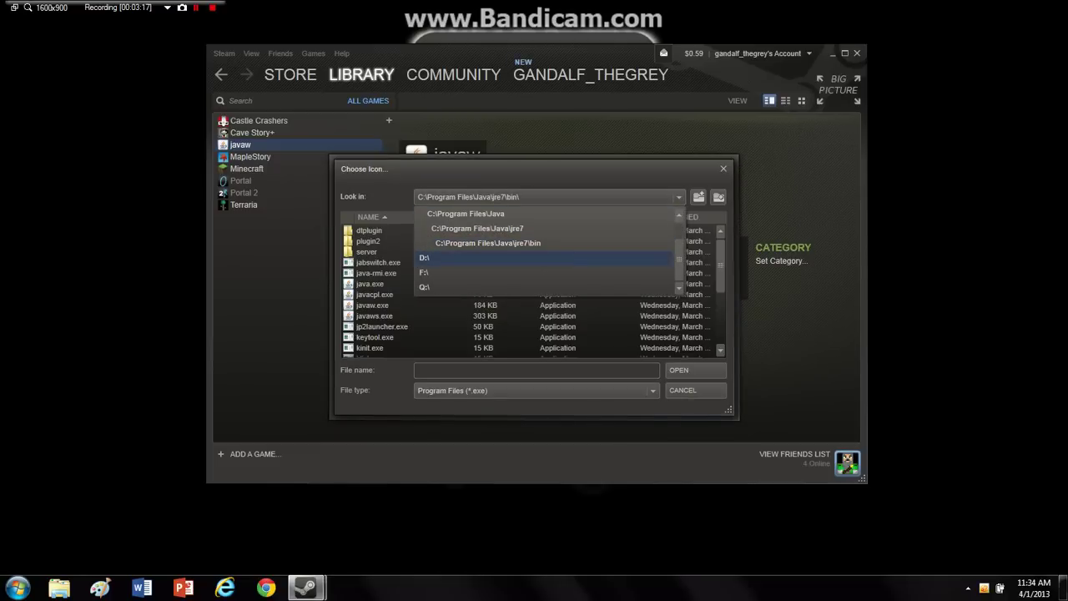
{"action": "key", "text": "Return"}
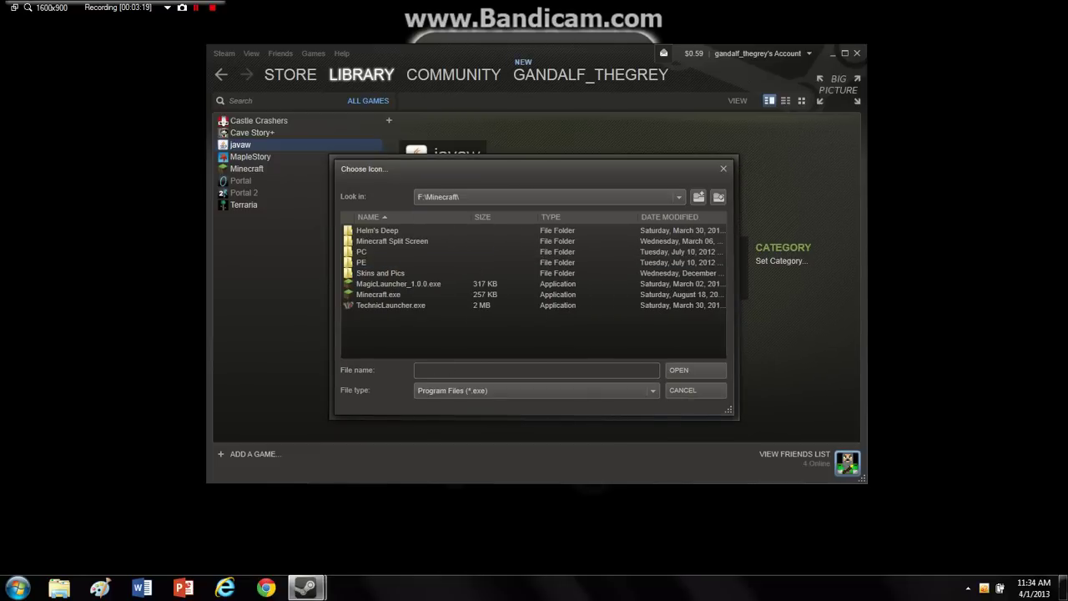
{"action": "double_click", "coordinate": [378, 294]}
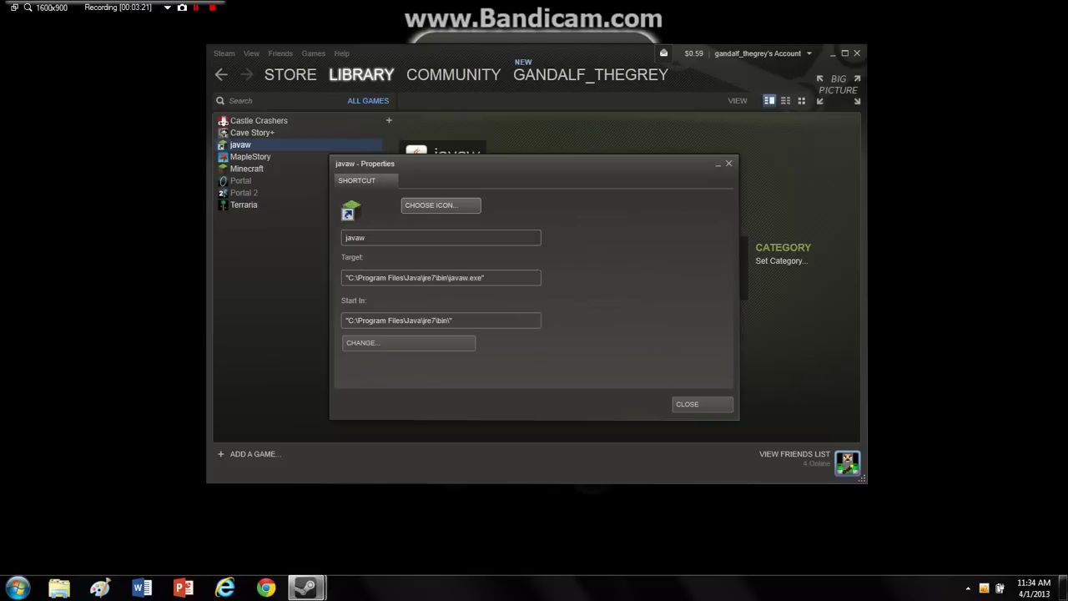
Rename the javaw shortcut as Minecraft
{"action": "left_click_drag", "start_coordinate": [366, 238], "coordinate": [345, 238]}
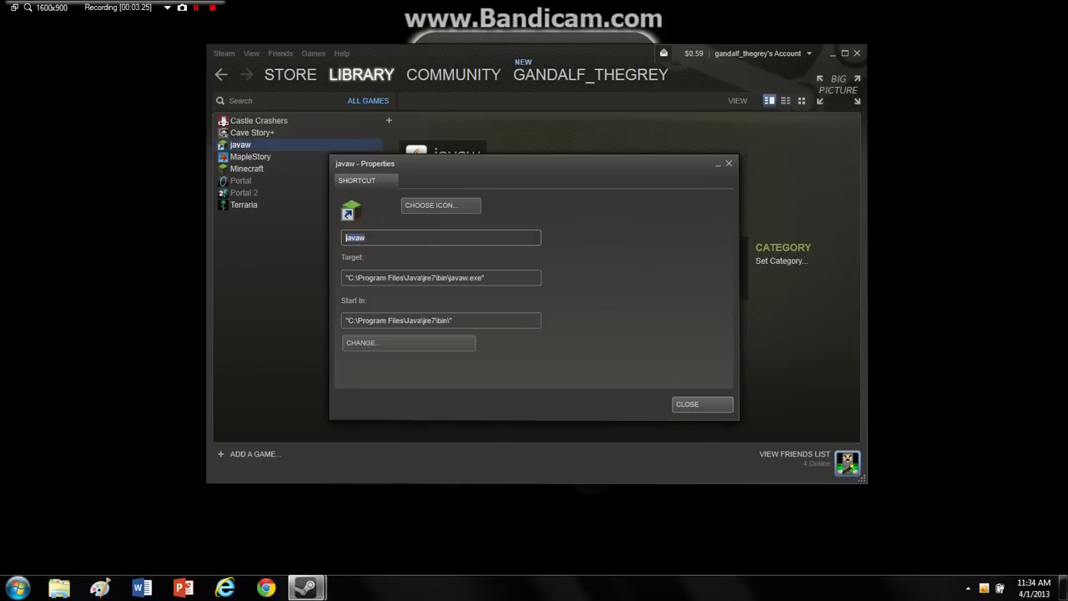
{"action": "type", "text": "Minecraft6"}
{"action": "key", "text": "BackSpace"}
{"action": "left_click", "coordinate": [484, 277]}
{"action": "left_click", "coordinate": [360, 238]}
Add -jar after javaw.exe in the target, paste the copied Minecraft.exe path behind it, and check the line
{"action": "left_click", "coordinate": [485, 277]}
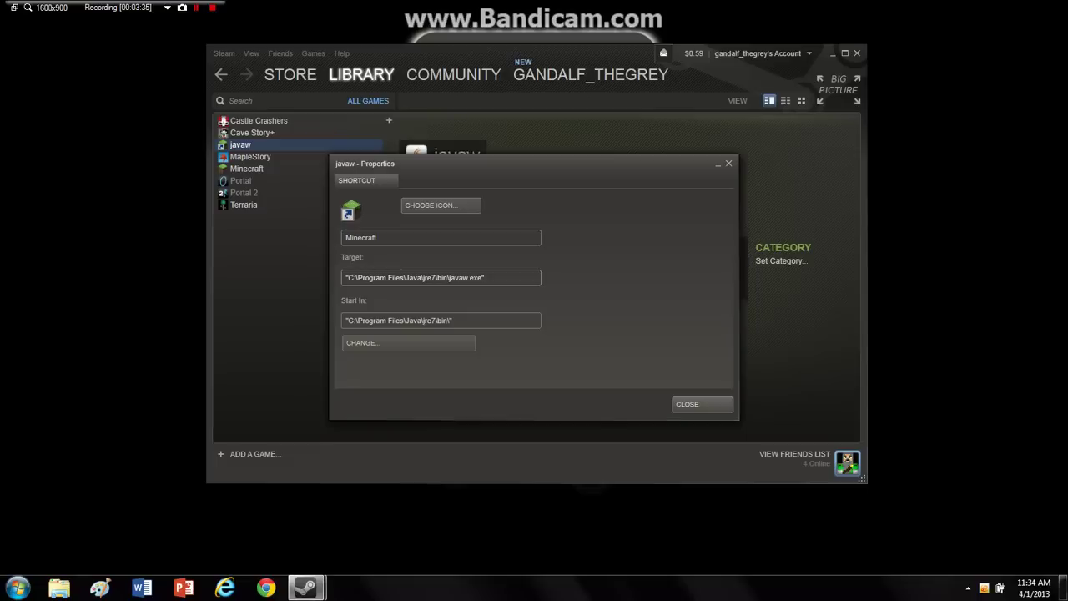
{"action": "type", "text": "-jar"}
{"action": "right_click", "coordinate": [508, 281]}
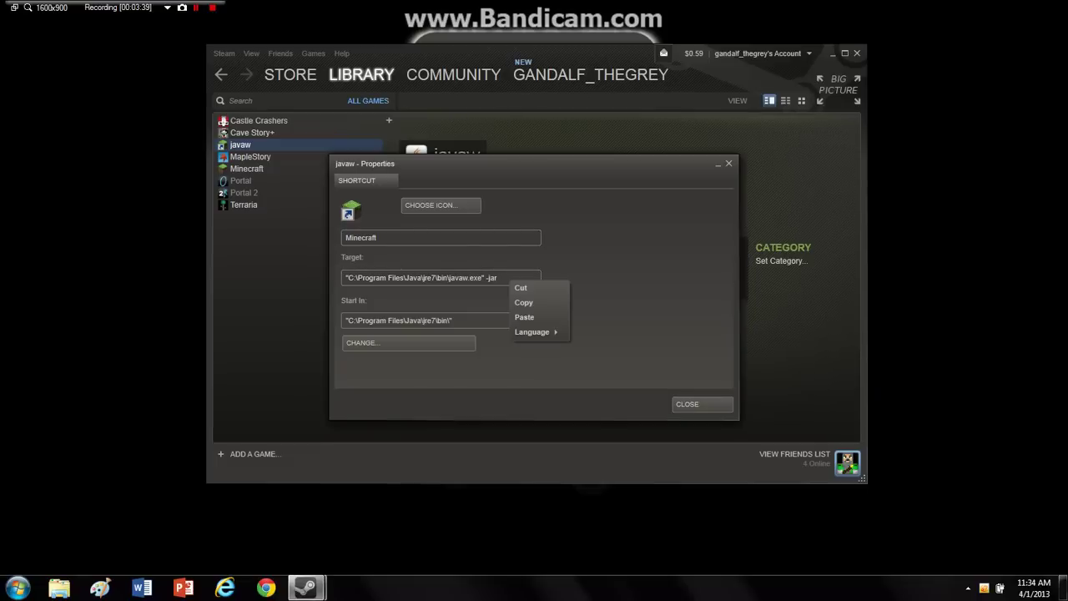
{"action": "left_click", "coordinate": [524, 312]}
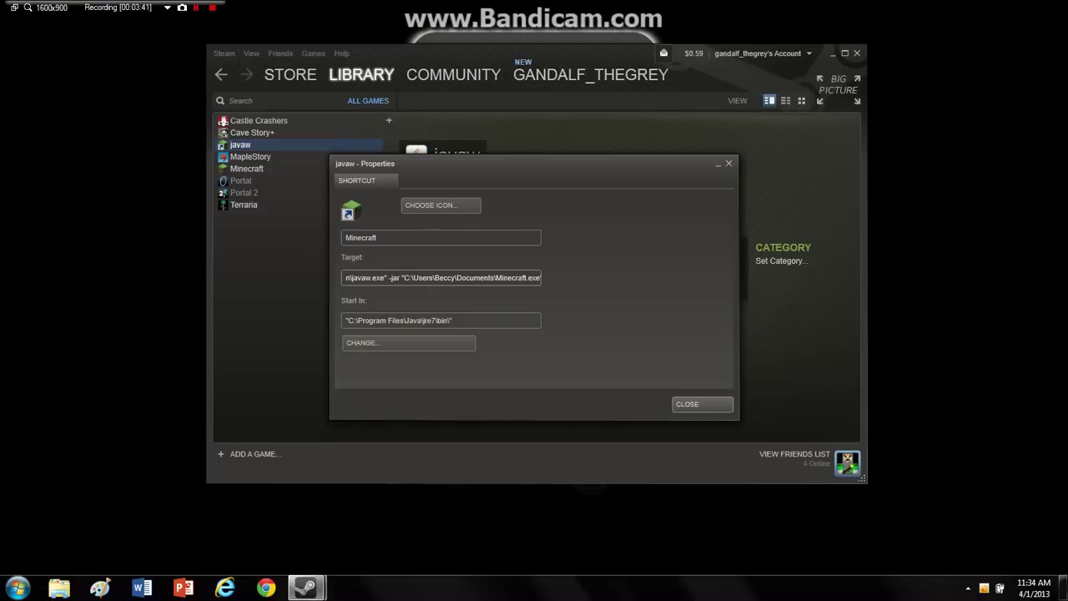
{"action": "key", "text": "Left"}
{"action": "key", "text": "Left"}
{"action": "key", "text": "Left"}
{"action": "key", "text": "Left"}
{"action": "key", "text": "Left"}
{"action": "key", "text": "Left"}
{"action": "key", "text": "Left"}
{"action": "key", "text": "Left"}
{"action": "key", "text": "Left"}
{"action": "key", "text": "Left"}
{"action": "key", "text": "Left"}
{"action": "key", "text": "Left"}
{"action": "key", "text": "Left"}
{"action": "key", "text": "Left"}
{"action": "key", "text": "Left"}
{"action": "key", "text": "Left"}
{"action": "key", "text": "Left"}
{"action": "key", "text": "Left"}
{"action": "key", "text": "Left"}
{"action": "key", "text": "Left"}
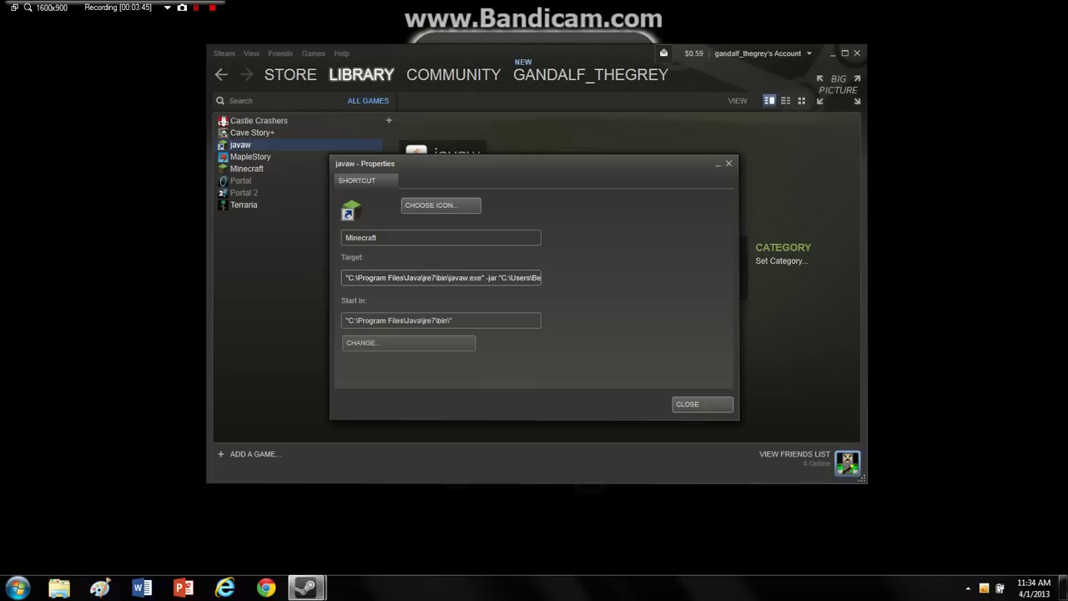
Close the shortcut's properties, launch the renamed Minecraft shortcut and log in with the remembered account
{"action": "left_click", "coordinate": [452, 320]}
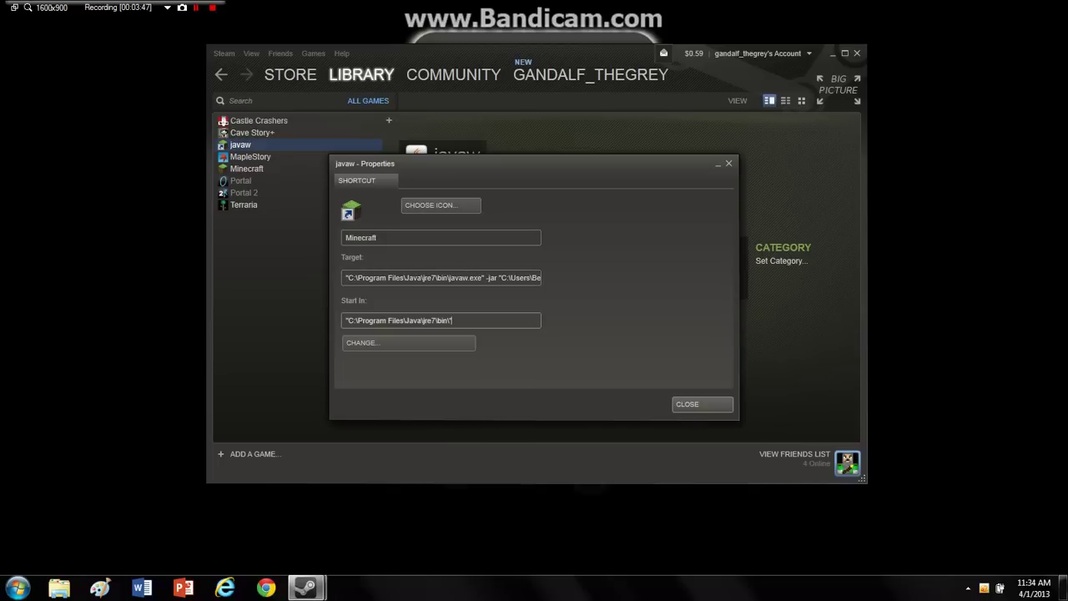
{"action": "key", "text": "Return"}
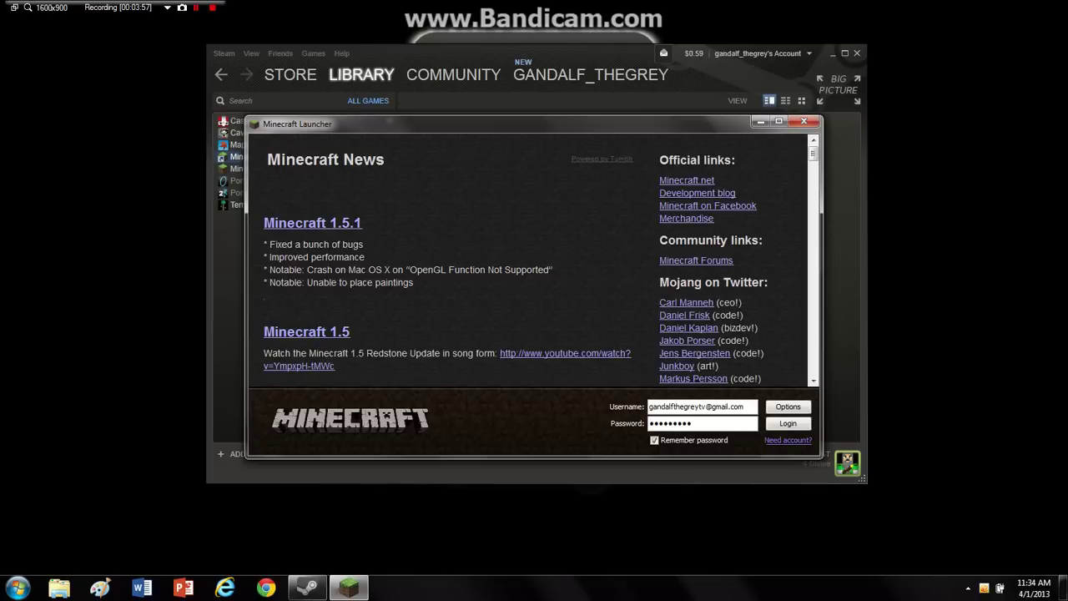
{"action": "left_click", "coordinate": [787, 423]}
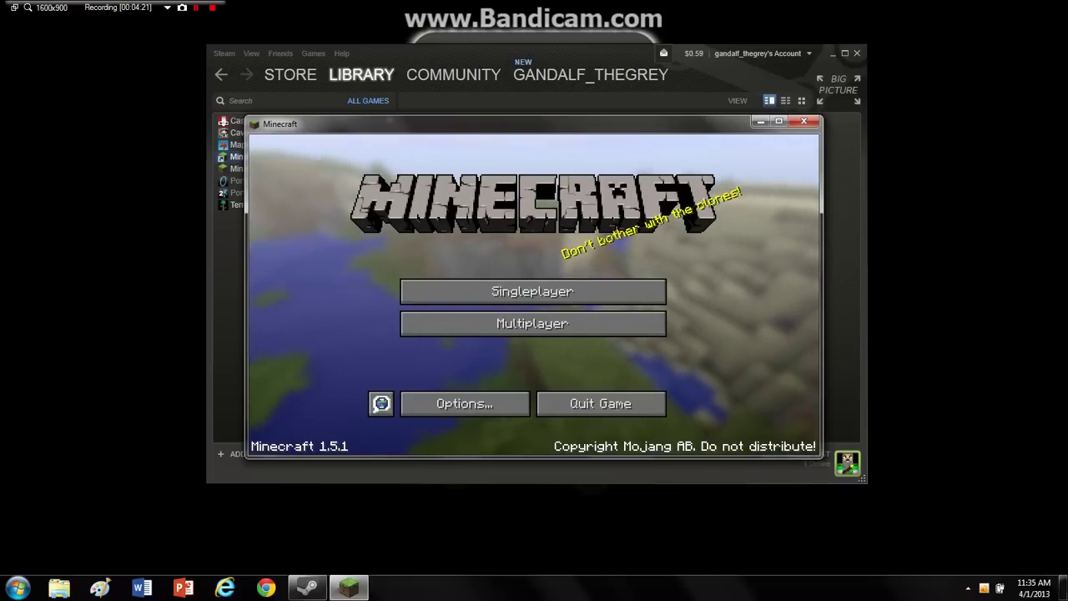
Open the Steam overlay in Minecraft and send an online friend the message HEYY
{"action": "key", "text": "shift+Tab"}
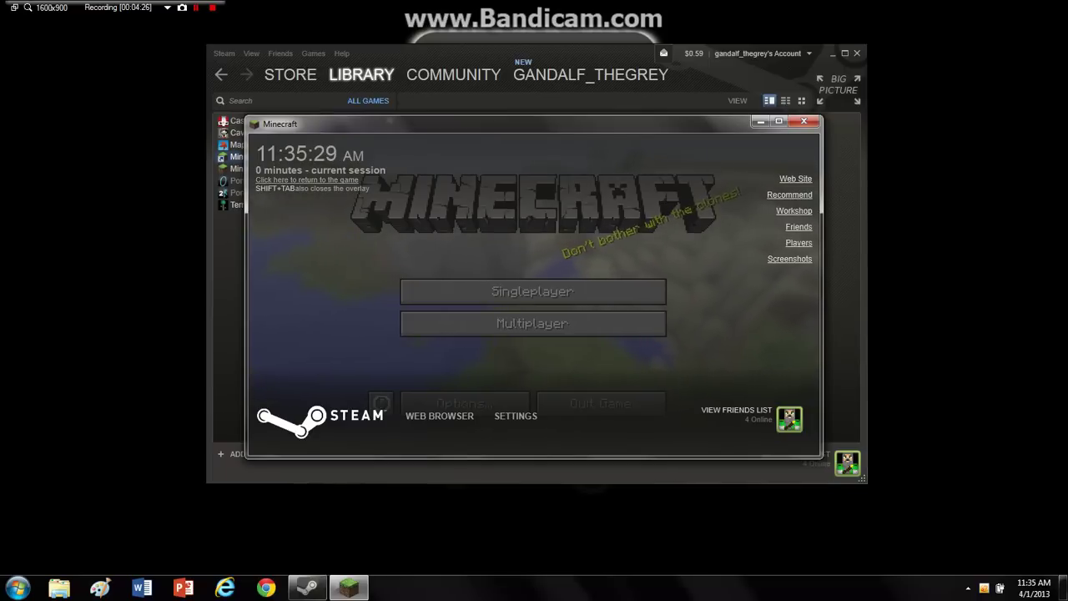
{"action": "left_click", "coordinate": [734, 409]}
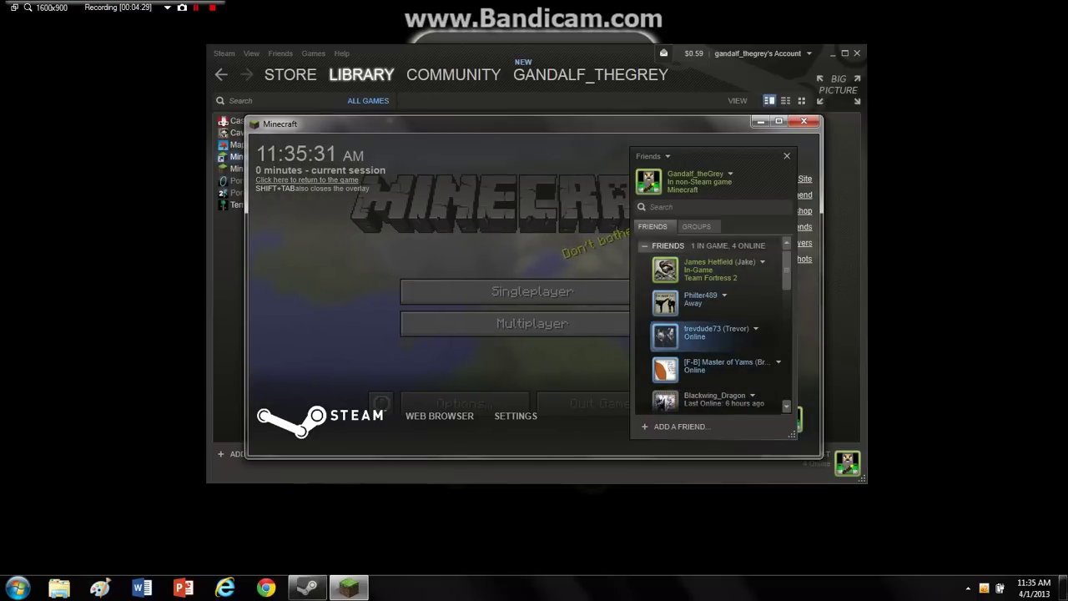
{"action": "left_click", "coordinate": [755, 328]}
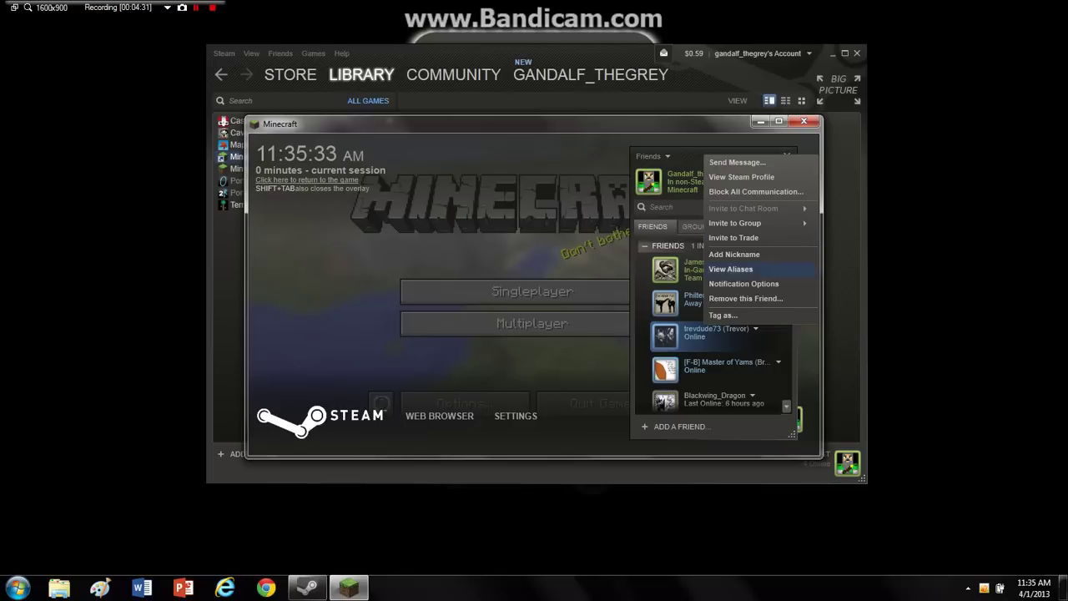
{"action": "left_click", "coordinate": [736, 162]}
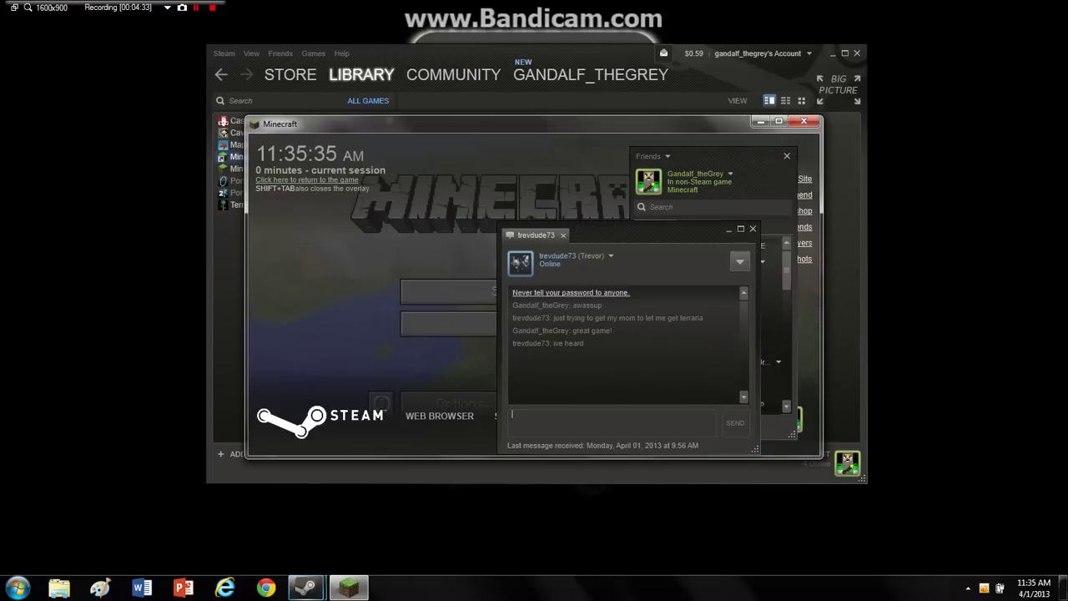
{"action": "type", "text": "HEYY"}
{"action": "key", "text": "Return"}
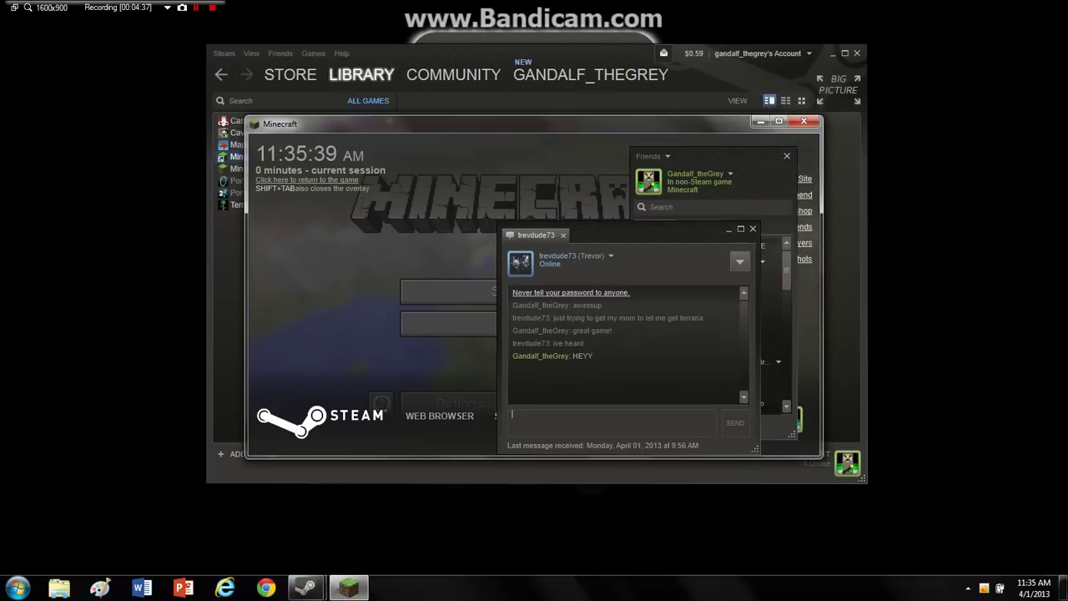
Close the Steam overlay and join a multiplayer server through Direct Connect
{"action": "key", "text": "shift+Tab"}
{"action": "key", "text": "shift+Tab"}
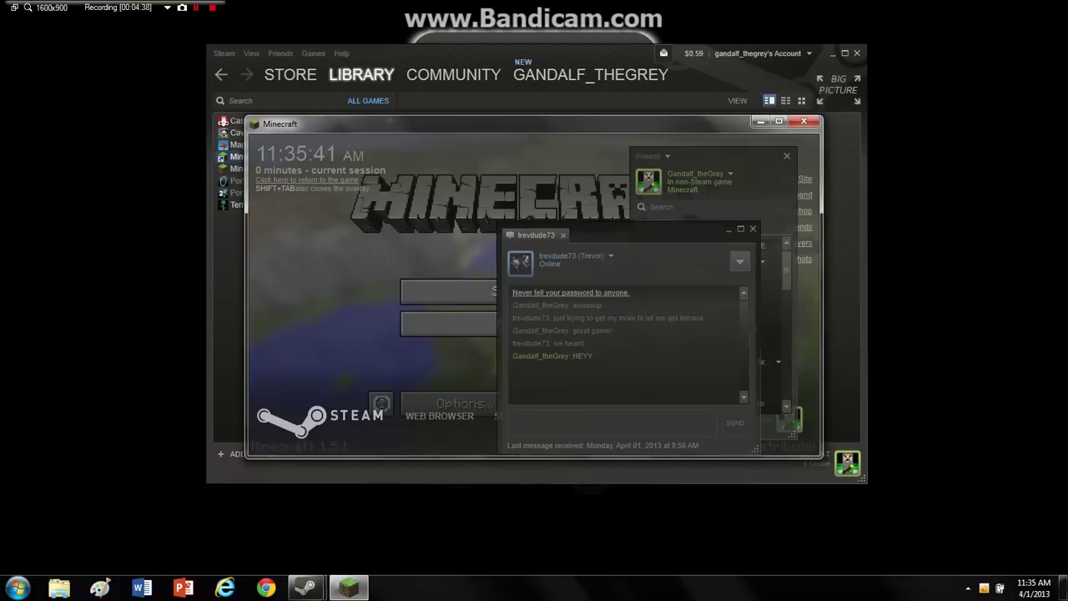
{"action": "key", "text": "shift+Tab"}
{"action": "left_click", "coordinate": [533, 320]}
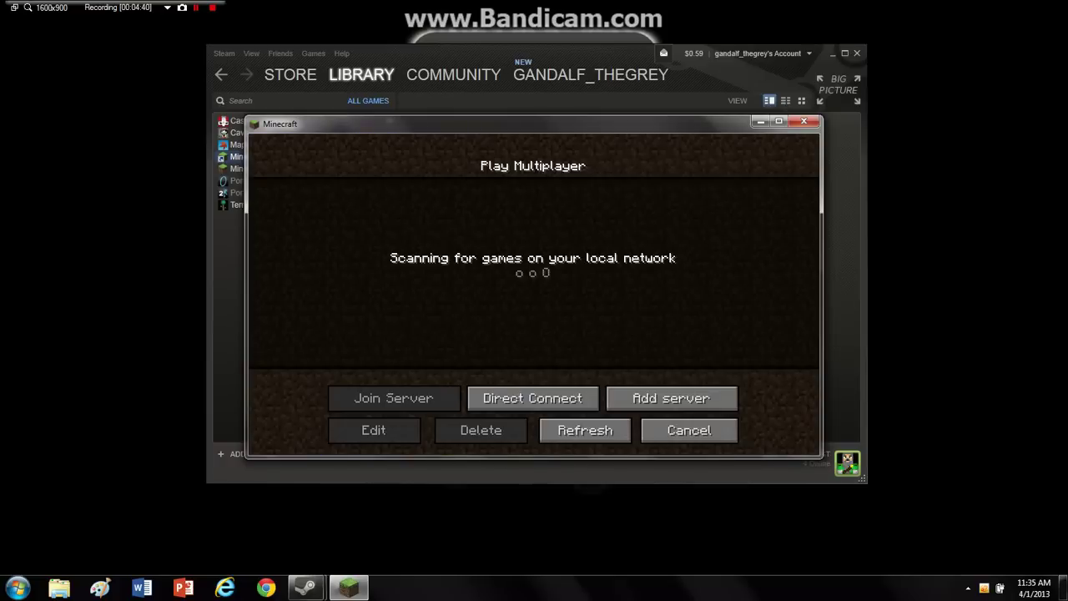
{"action": "left_click", "coordinate": [534, 396]}
{"action": "left_click", "coordinate": [532, 372]}
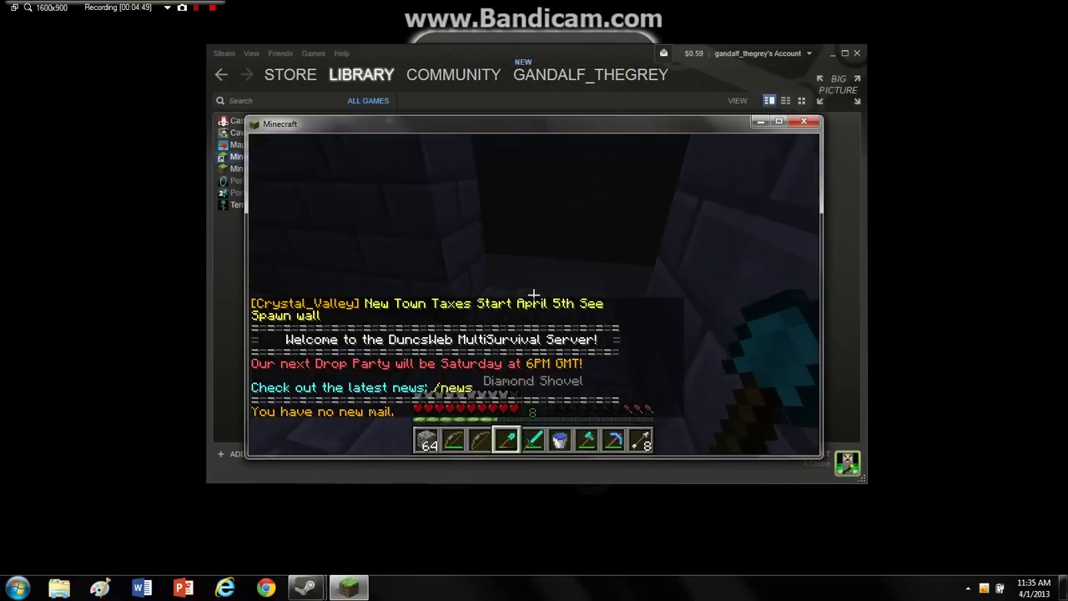
Show and hide the Steam overlay during server play, and disconnect to Minecraft's title screen
{"action": "key", "text": "shift+Tab"}
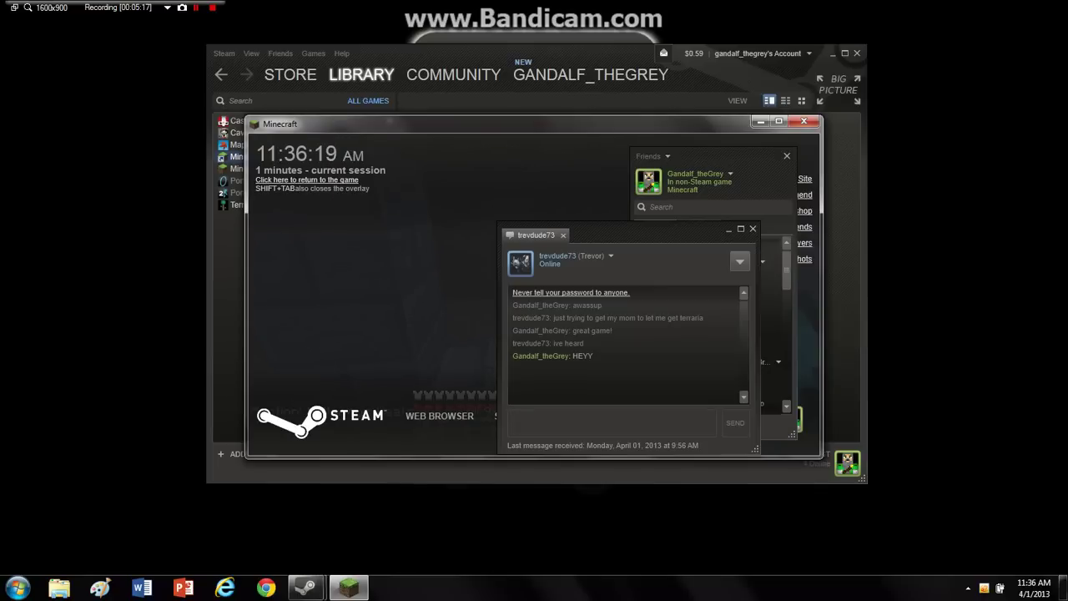
{"action": "key", "text": "shift+Tab"}
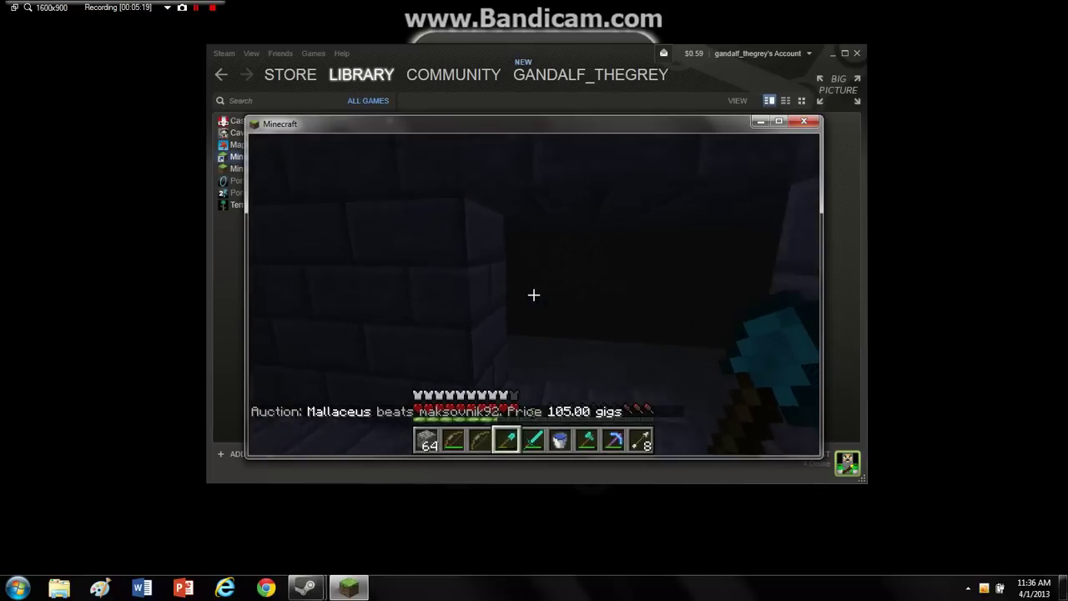
{"action": "key", "text": "Escape"}
{"action": "left_click", "coordinate": [533, 366]}
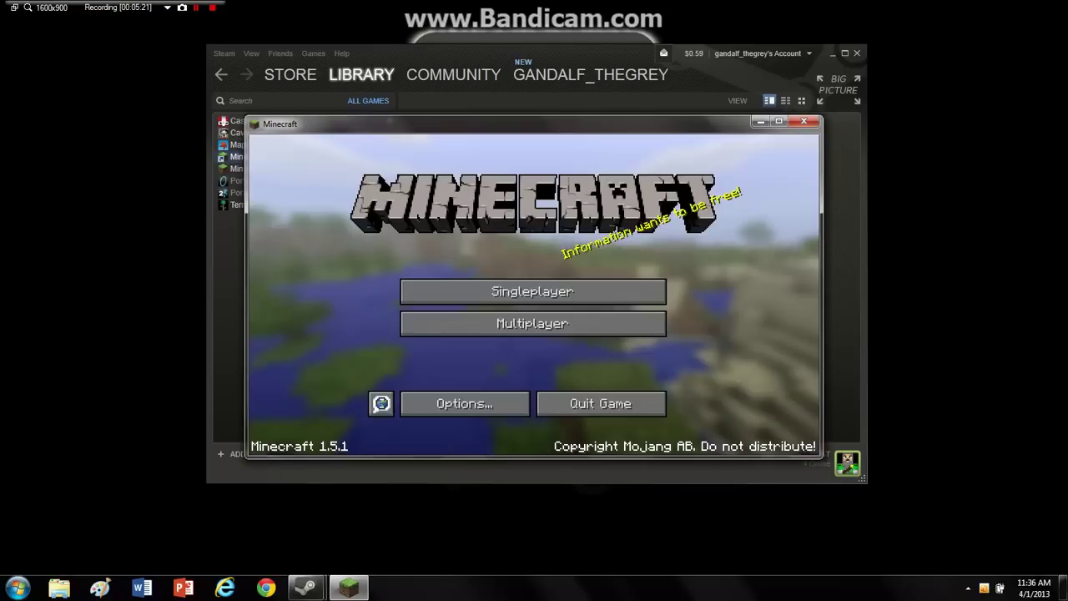